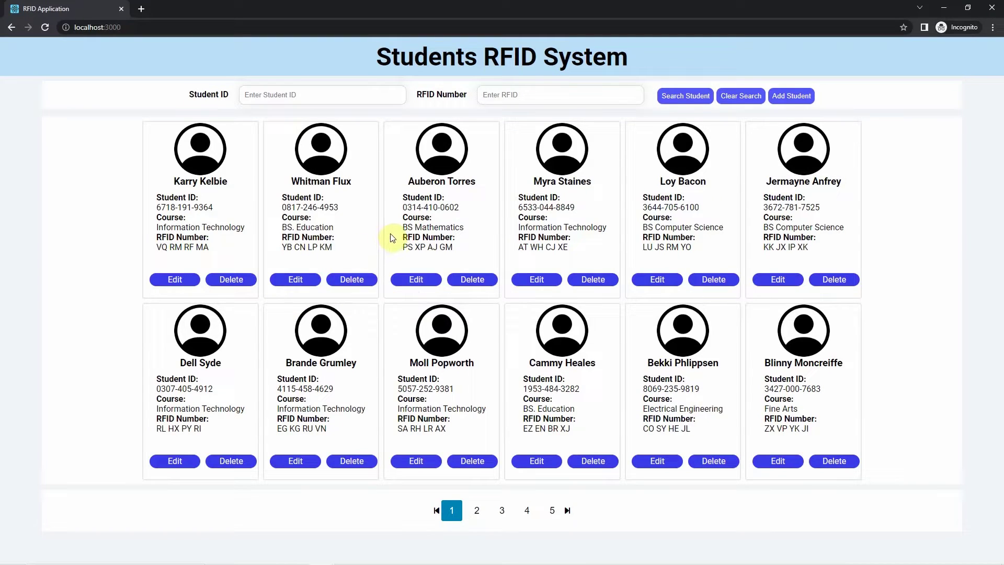
# - View the student list and the blank Add Student form, returning to the list
pyautogui.moveTo(372, 58); pyautogui.dragTo(571, 60)
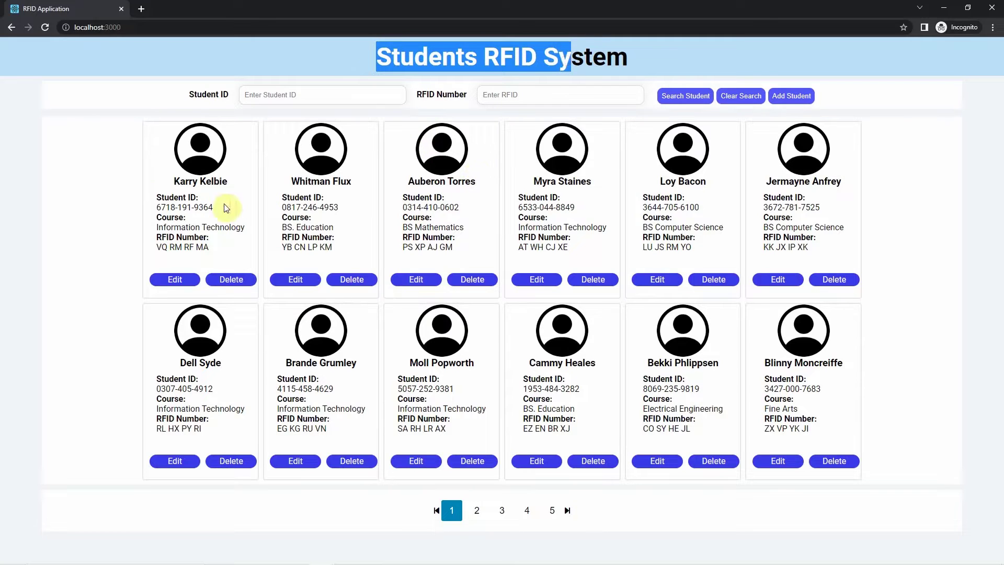
pyautogui.click(148, 199)
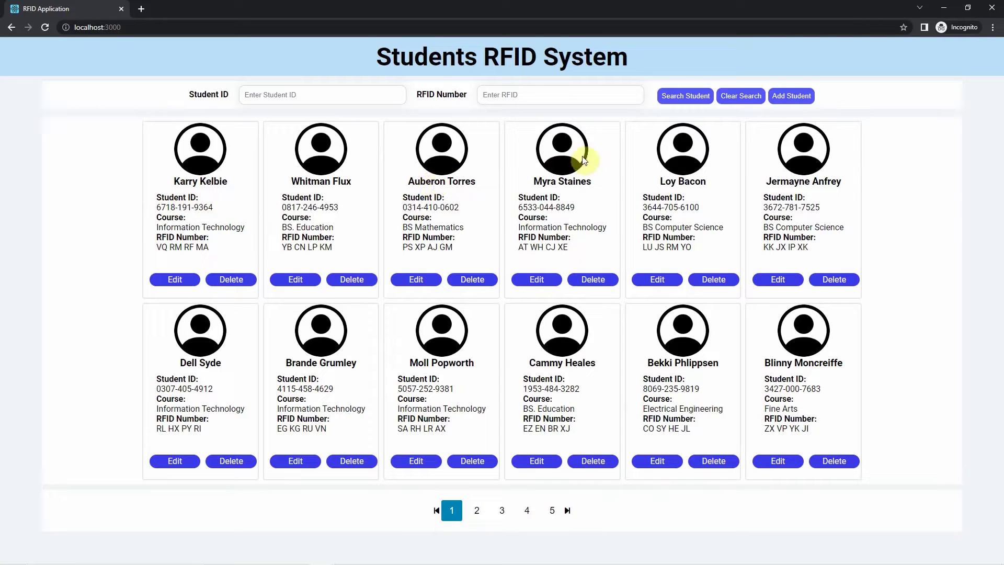
pyautogui.click(779, 98)
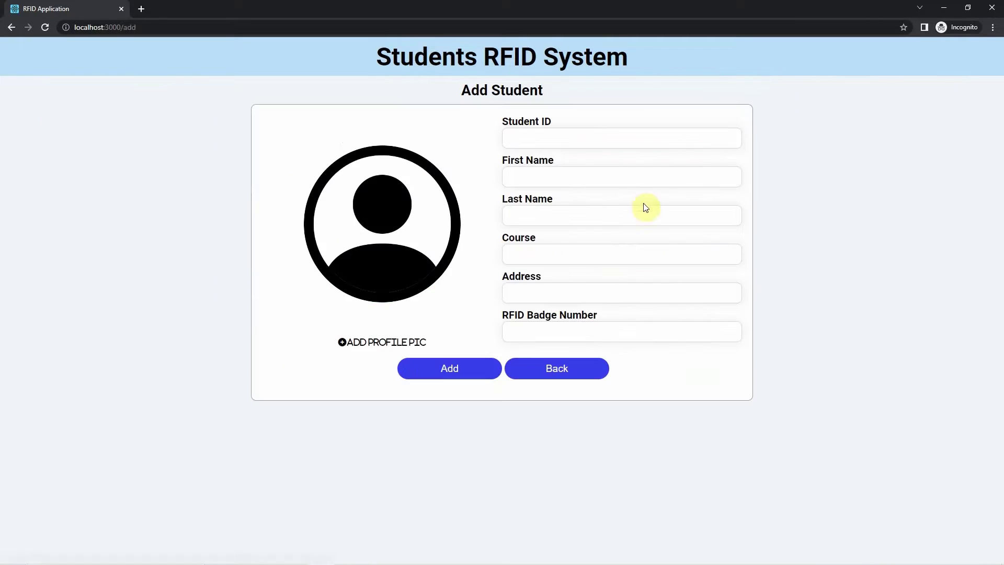
pyautogui.click(559, 374)
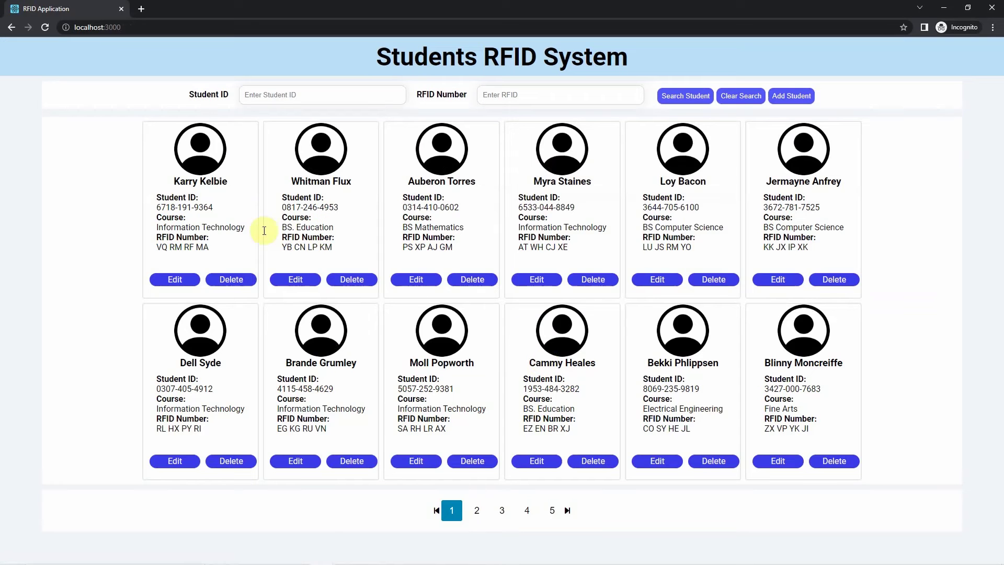
# - View the edit and delete pages of the first student in the list, returning without making changes
pyautogui.moveTo(211, 249); pyautogui.dragTo(130, 219)
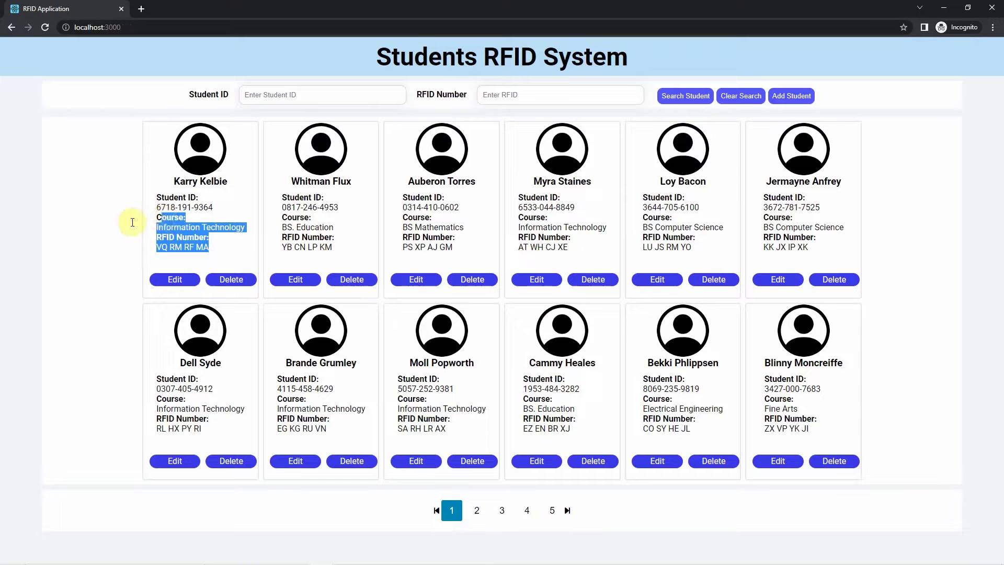
pyautogui.click(116, 219)
pyautogui.click(171, 279)
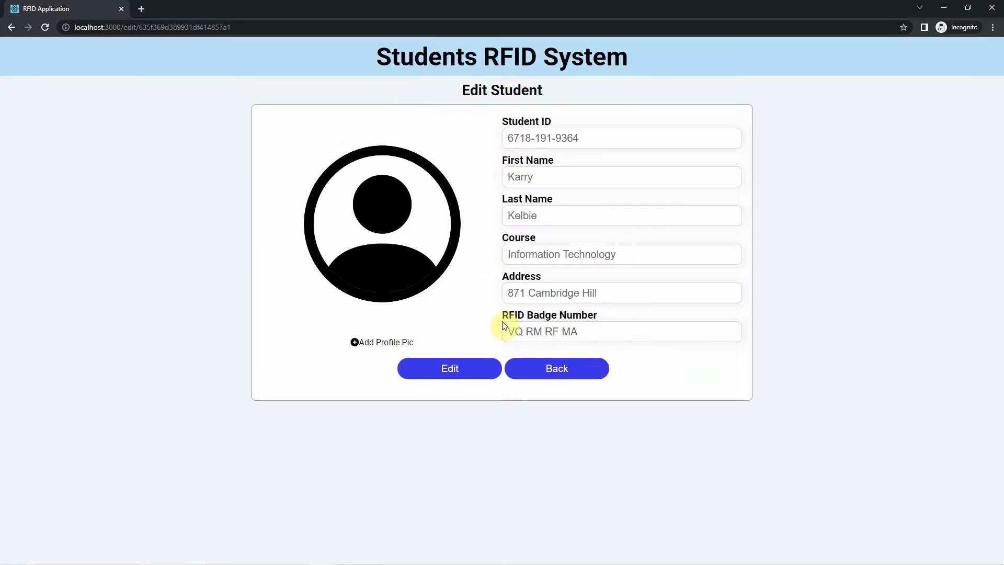
pyautogui.click(534, 371)
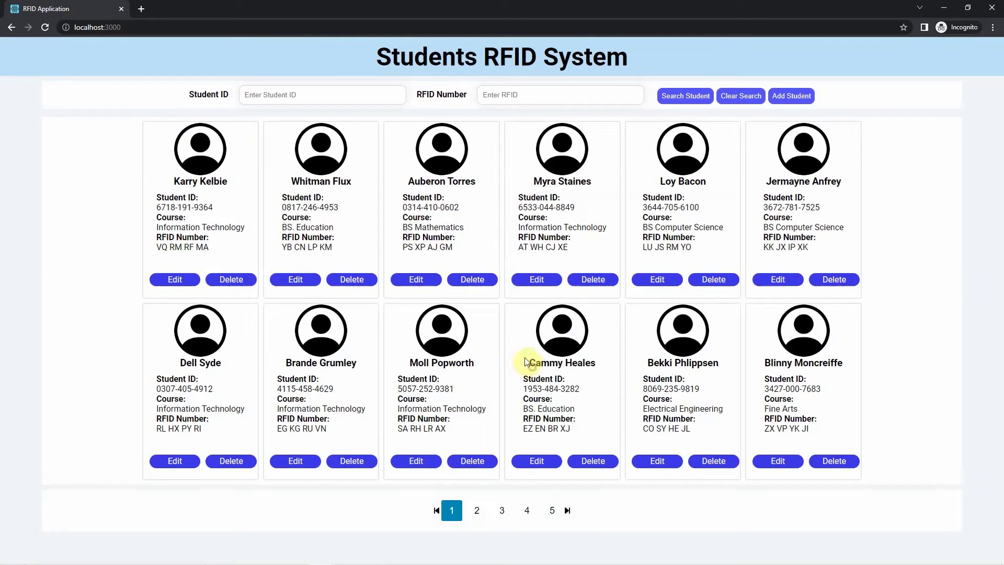
pyautogui.click(234, 280)
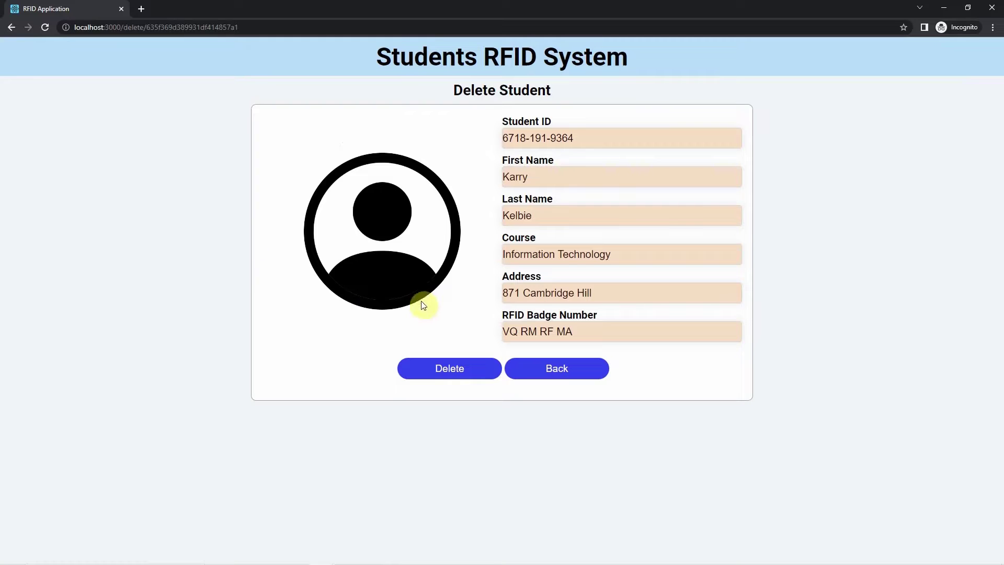
pyautogui.click(547, 369)
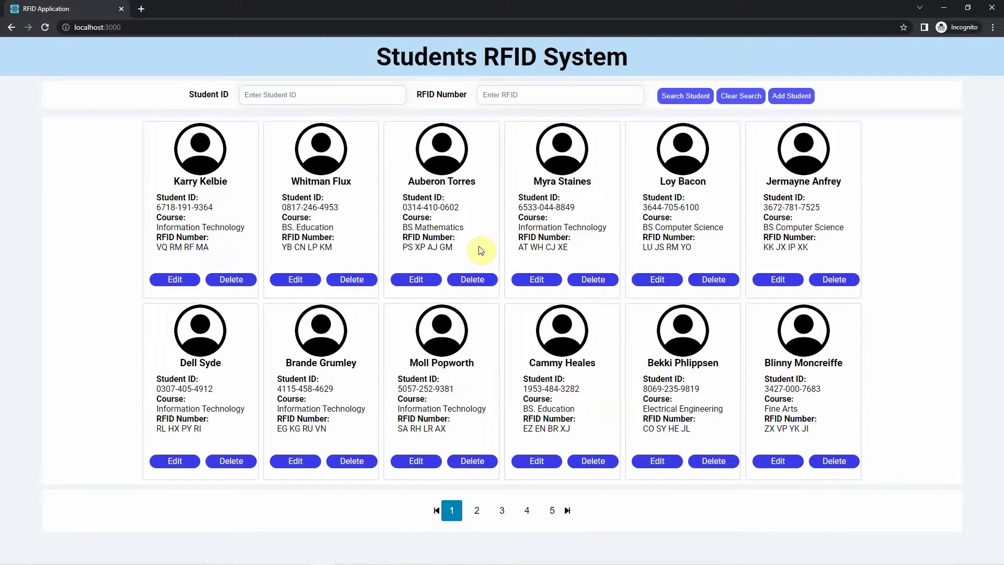
# - Examine the first student's card details and browse pages 2 and 3 of the list, returning to page 1
pyautogui.moveTo(214, 247); pyautogui.dragTo(155, 201)
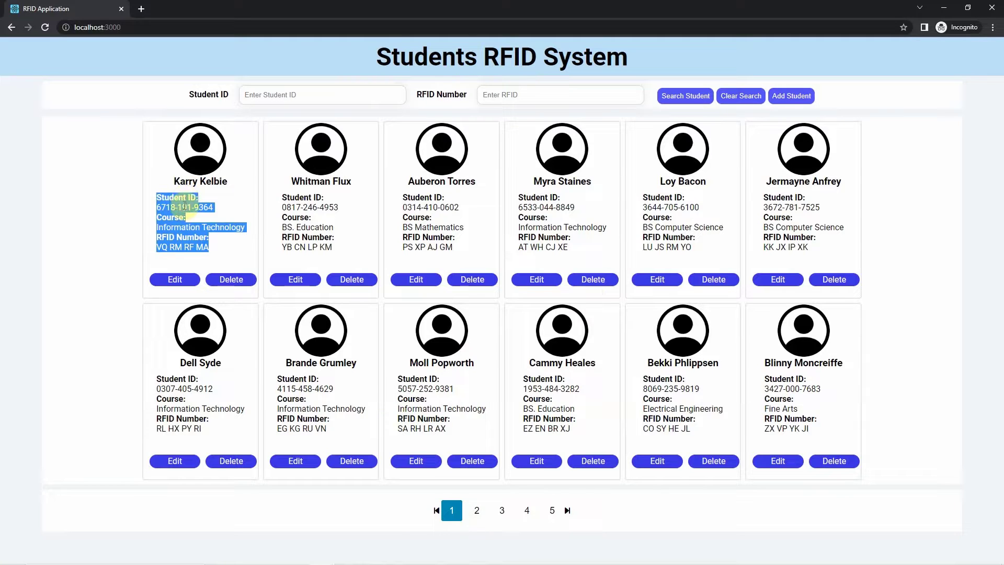
pyautogui.click(181, 234)
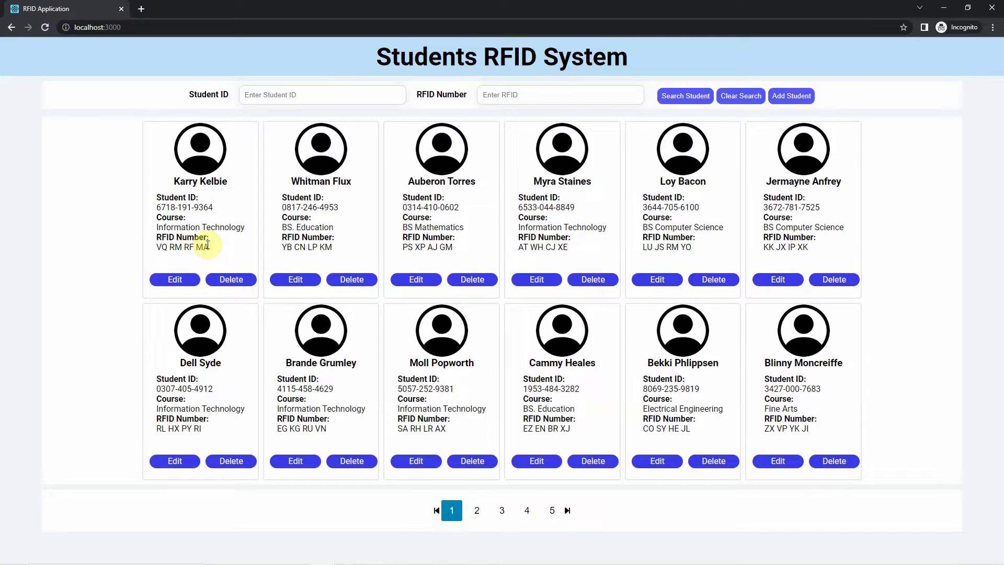
pyautogui.moveTo(208, 245); pyautogui.dragTo(155, 195)
pyautogui.click(155, 196)
pyautogui.click(478, 510)
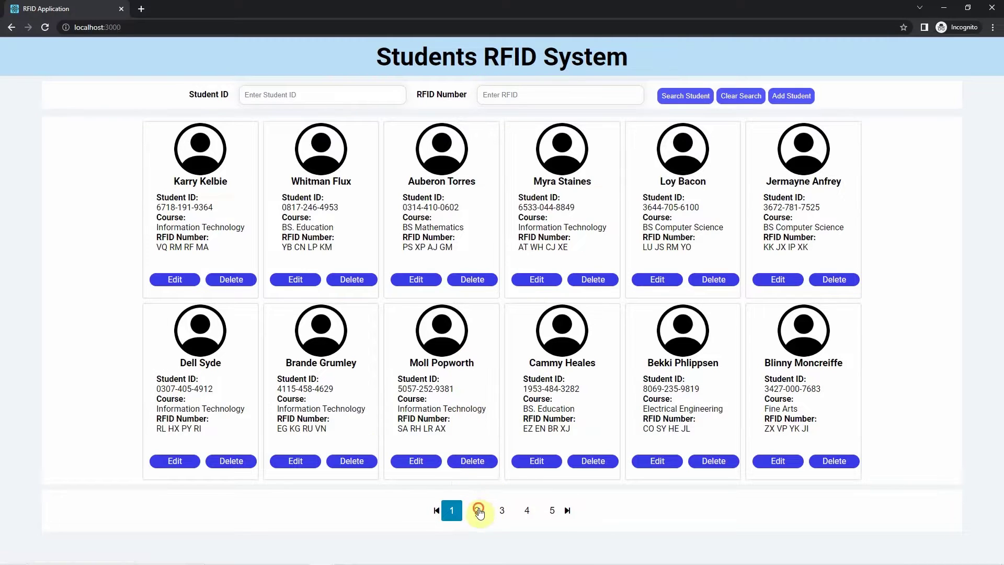
pyautogui.click(503, 511)
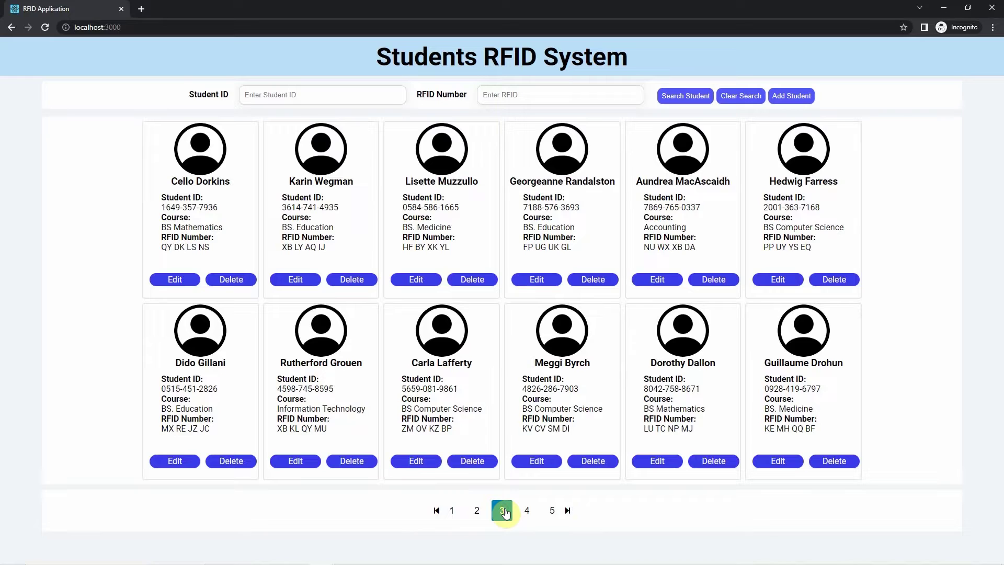
pyautogui.click(452, 510)
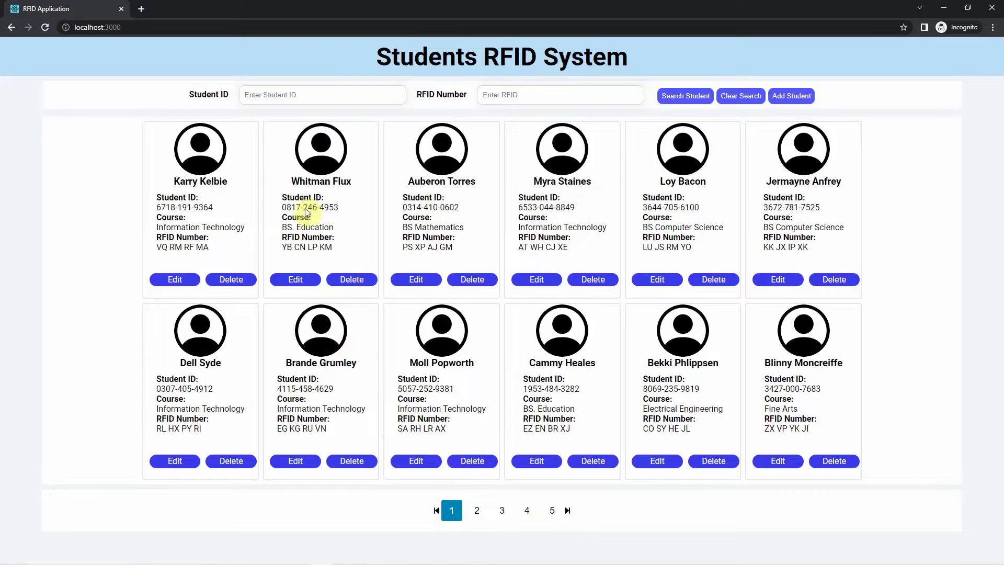
# - Edit the first student's record by adding a second given name to the First Name field, and save it
pyautogui.click(176, 281)
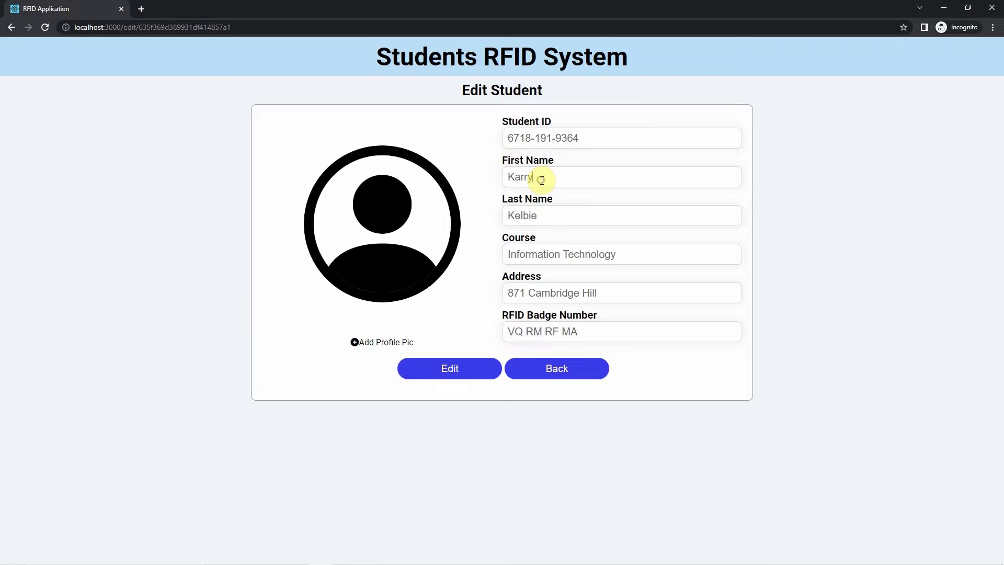
pyautogui.write('Jane')
pyautogui.click(438, 371)
# - Switch to MongoDB Atlas and refresh the rfiddb.students collection to check the edited student's firstName value
pyautogui.press('super')
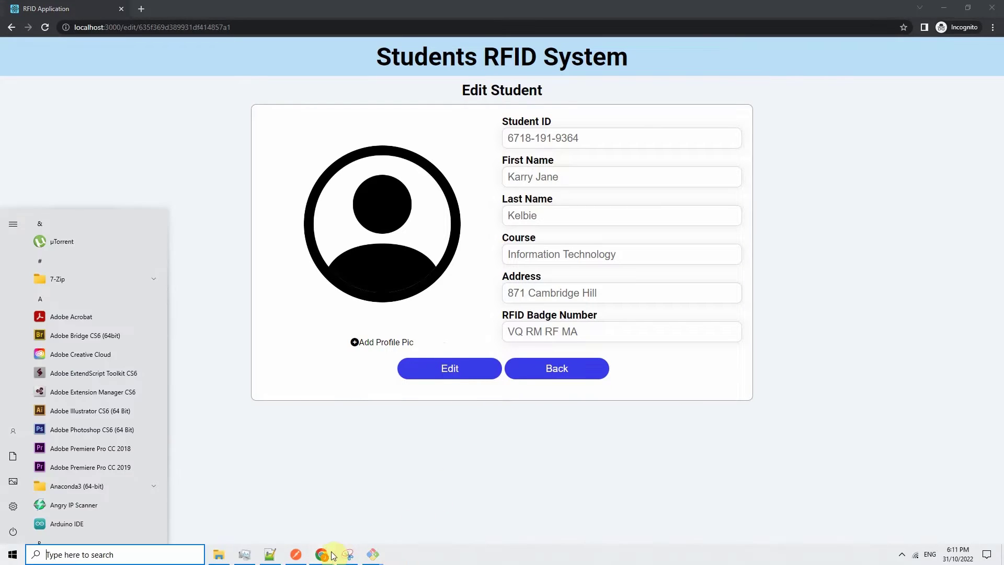
pyautogui.moveTo(330, 553)
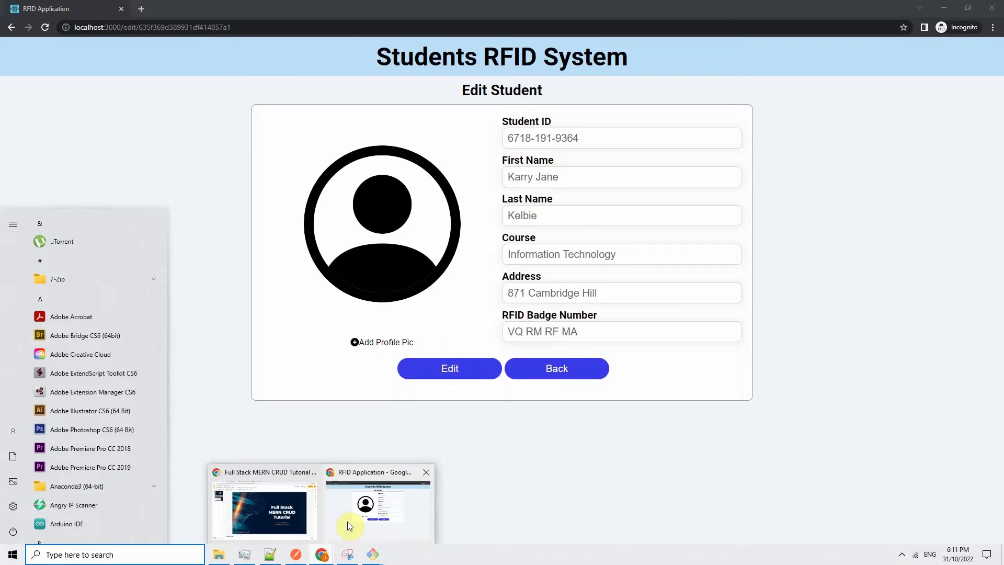
pyautogui.click(281, 517)
pyautogui.click(409, 18)
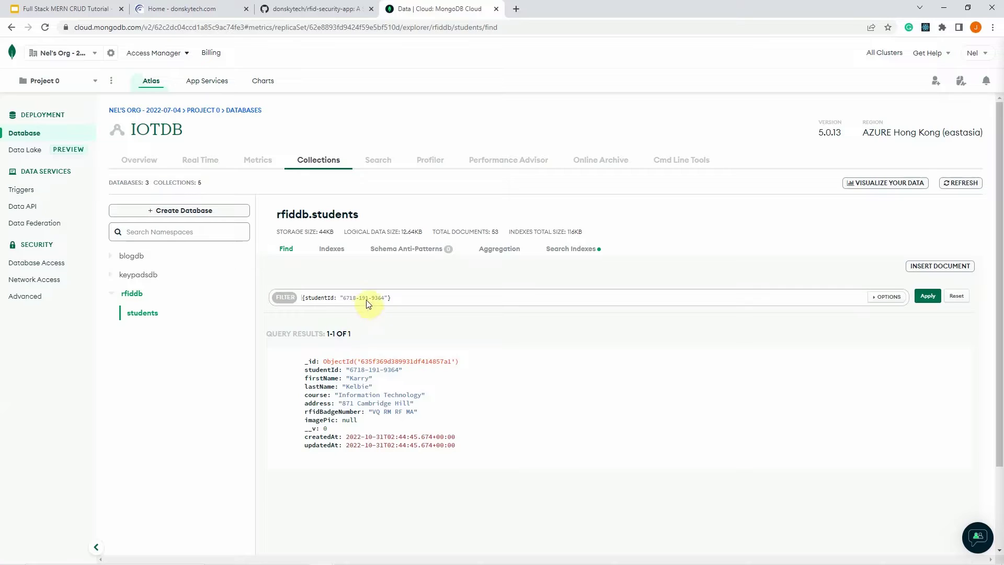
pyautogui.click(383, 297)
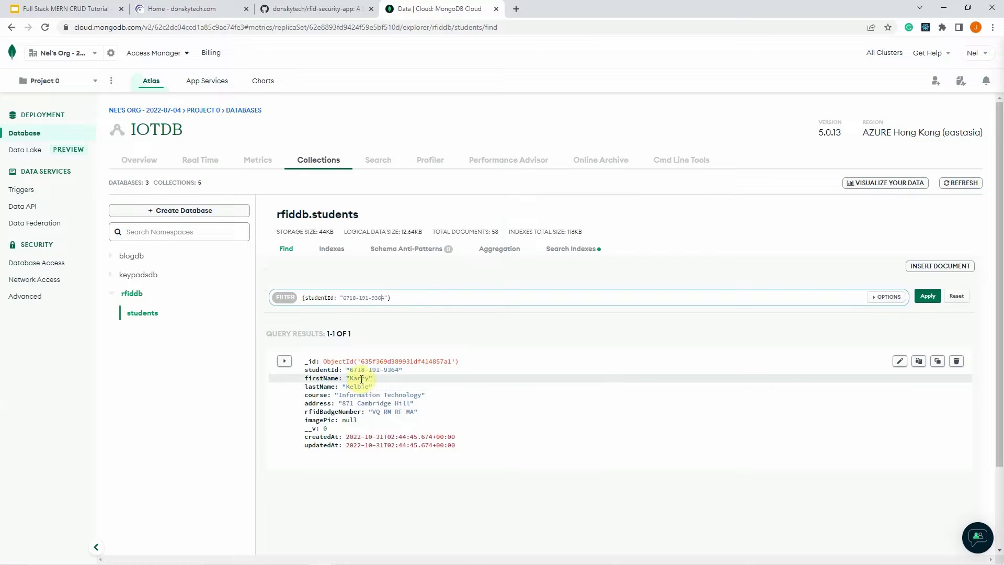
pyautogui.click(961, 184)
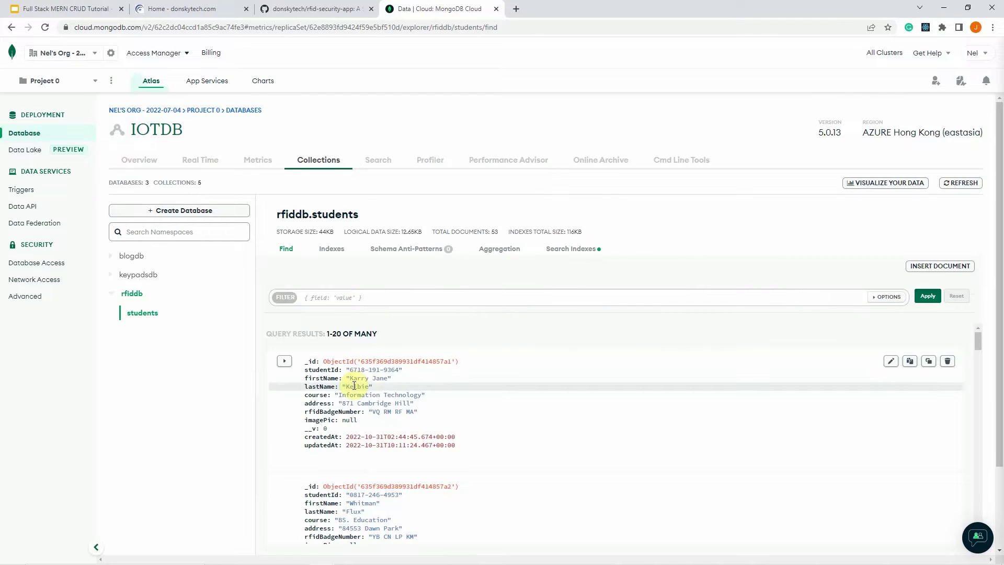
pyautogui.moveTo(349, 378); pyautogui.dragTo(380, 378)
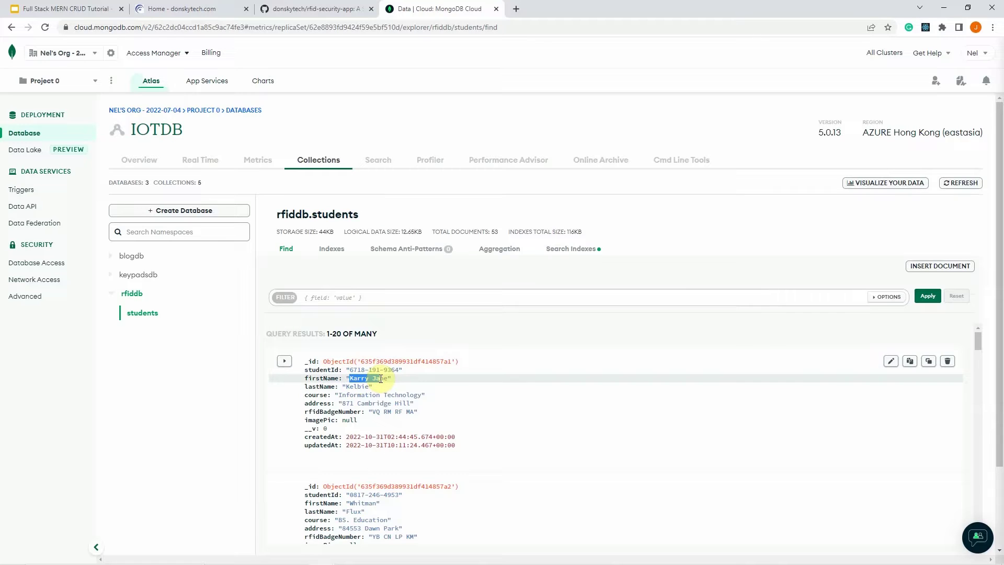
# - Return to the RFID application's Edit Student form and choose Girl1.jpg as the student's profile picture
pyautogui.moveTo(332, 553)
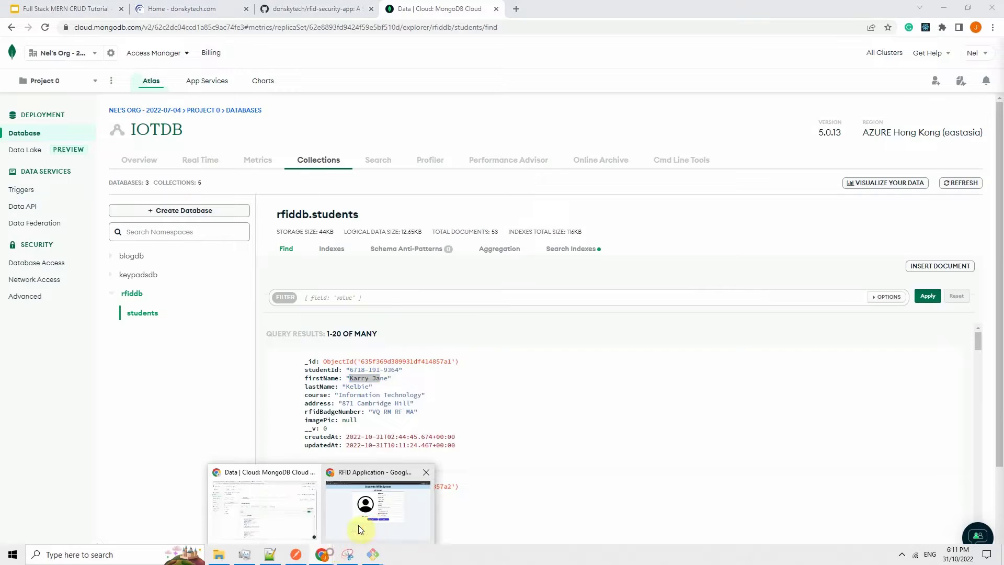
pyautogui.click(382, 496)
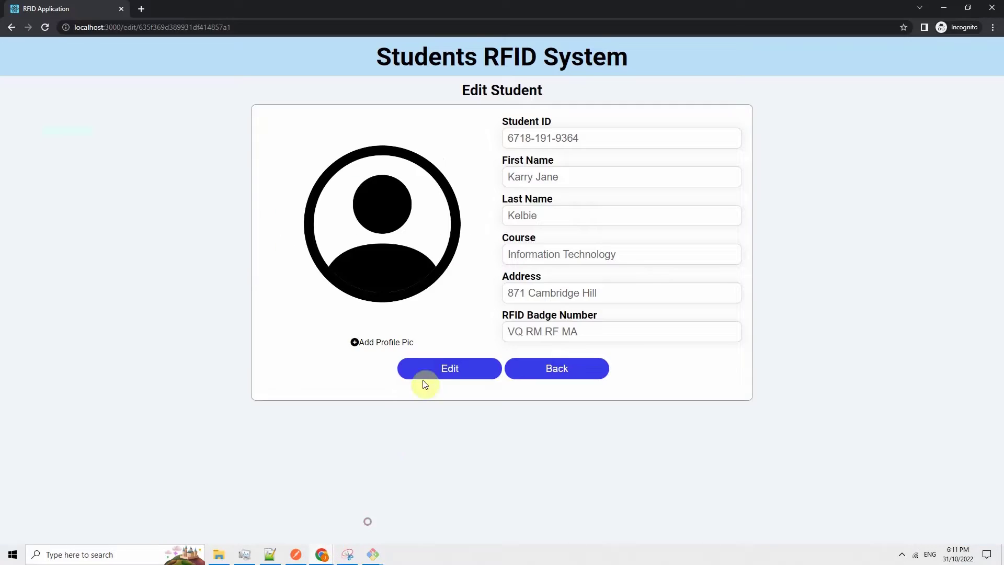
pyautogui.click(381, 344)
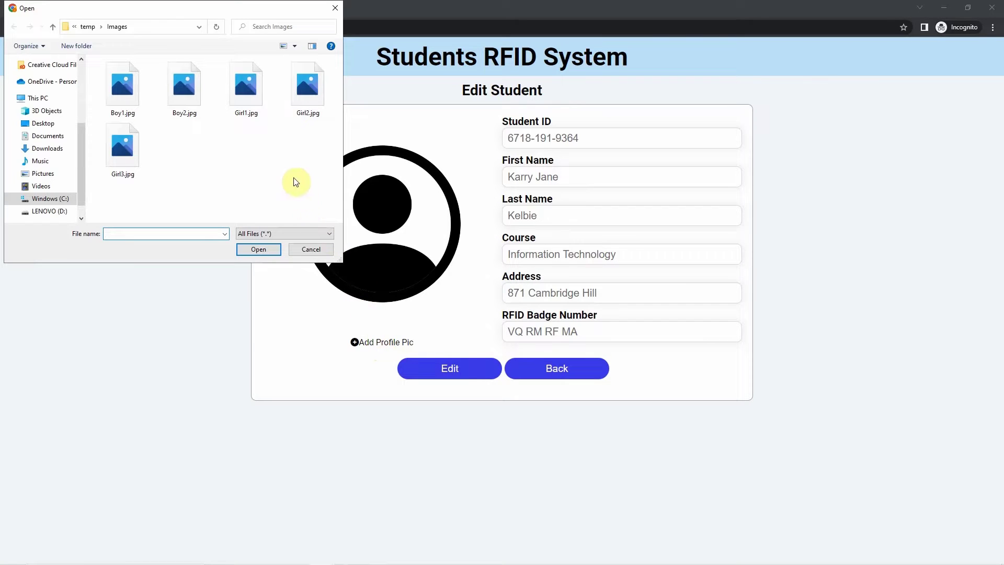
pyautogui.click(243, 86)
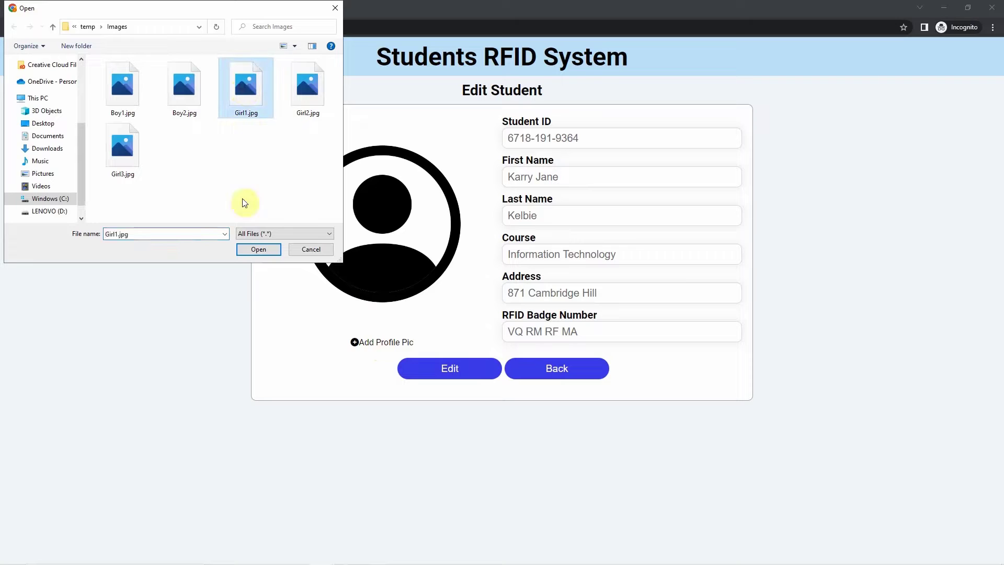
pyautogui.click(256, 247)
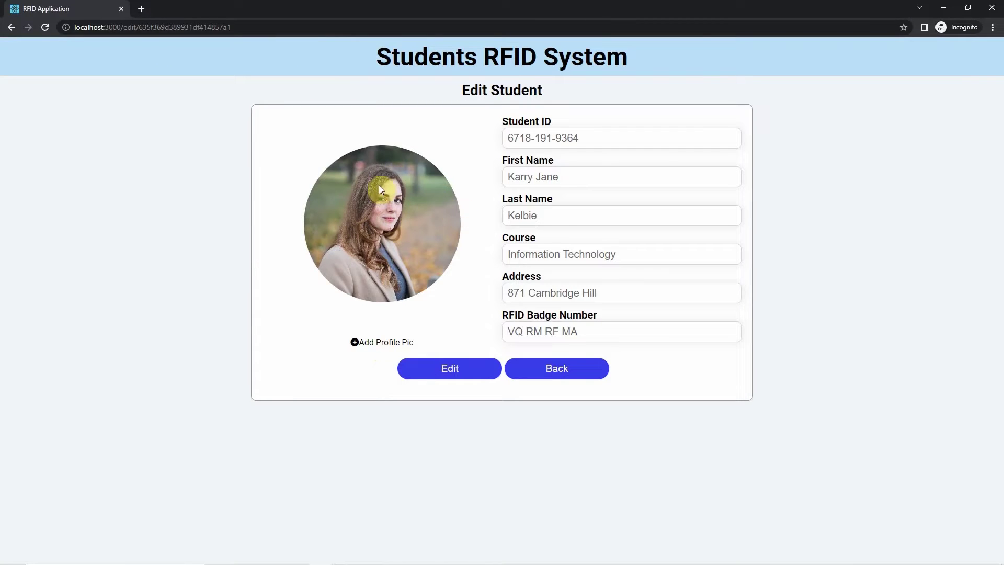
# - Switch to File Explorer and inspect the contents of the backend project's images folder
pyautogui.press('super')
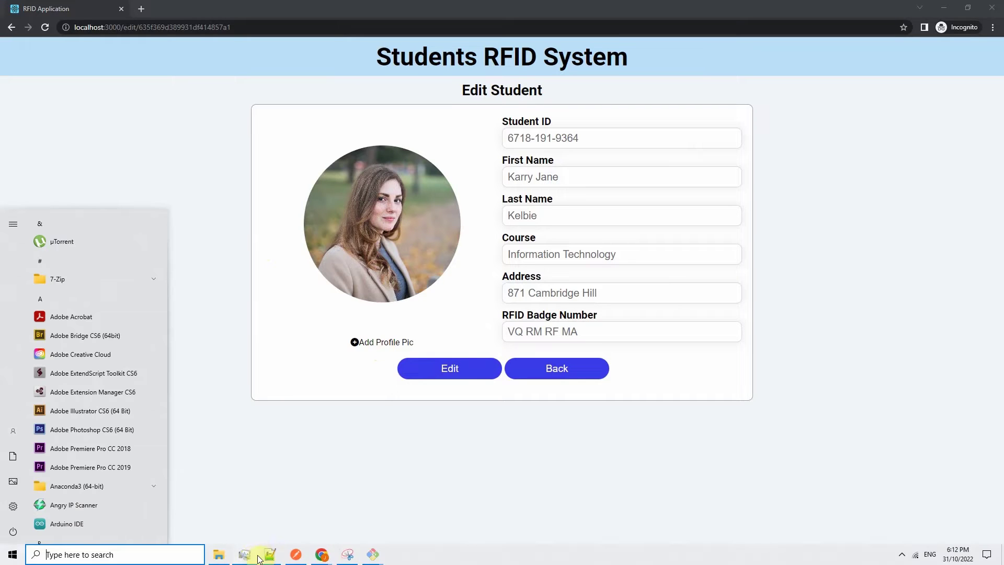
pyautogui.click(226, 555)
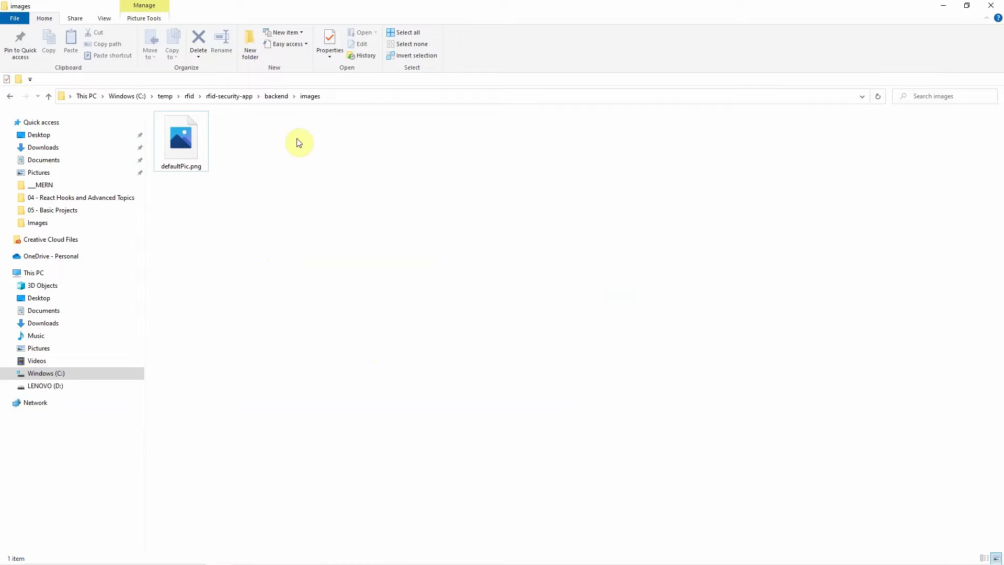
pyautogui.click(275, 96)
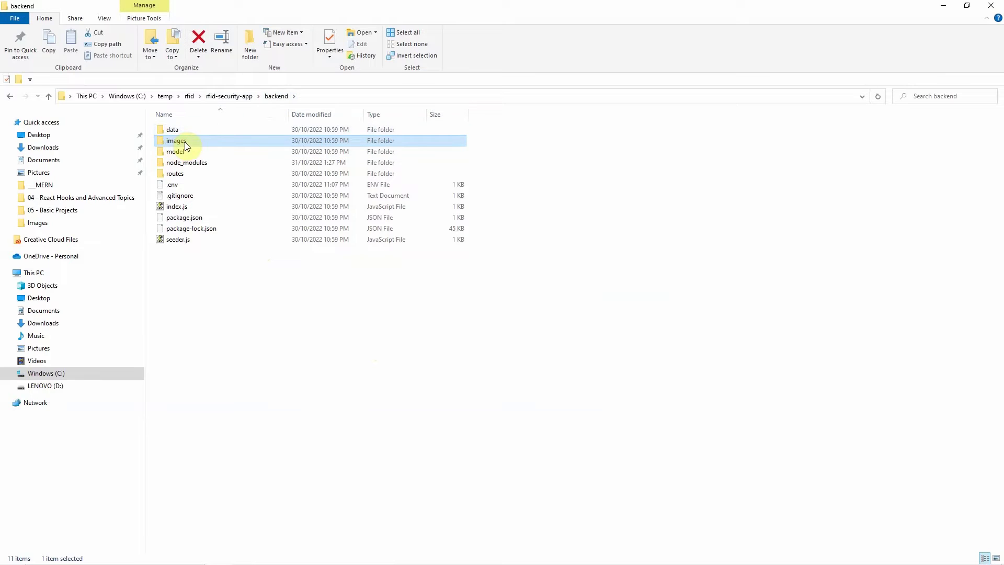
pyautogui.doubleClick(184, 142)
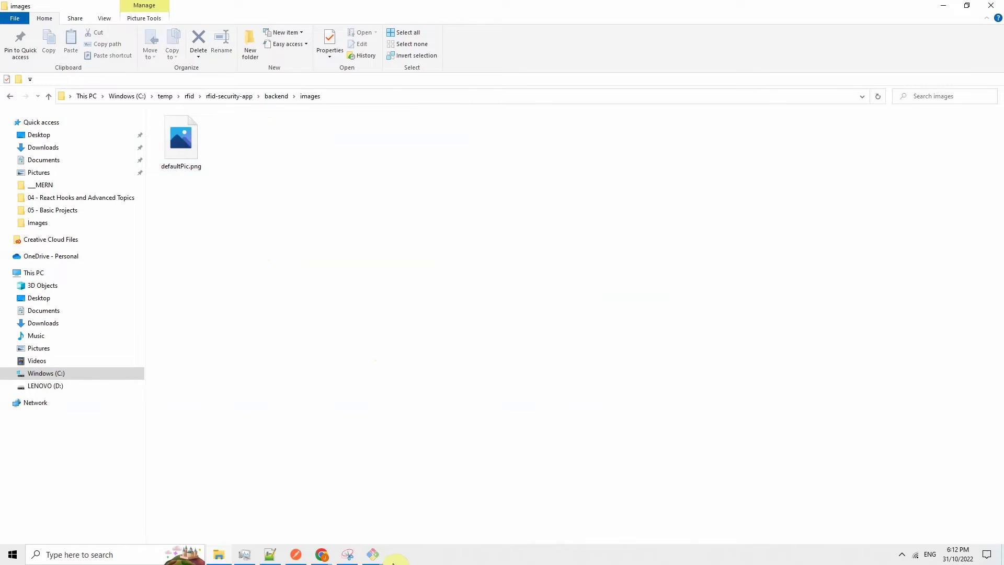
# - Switch back to the RFID application, save the student's new profile picture, and return to the student list
pyautogui.moveTo(322, 554)
pyautogui.click(384, 522)
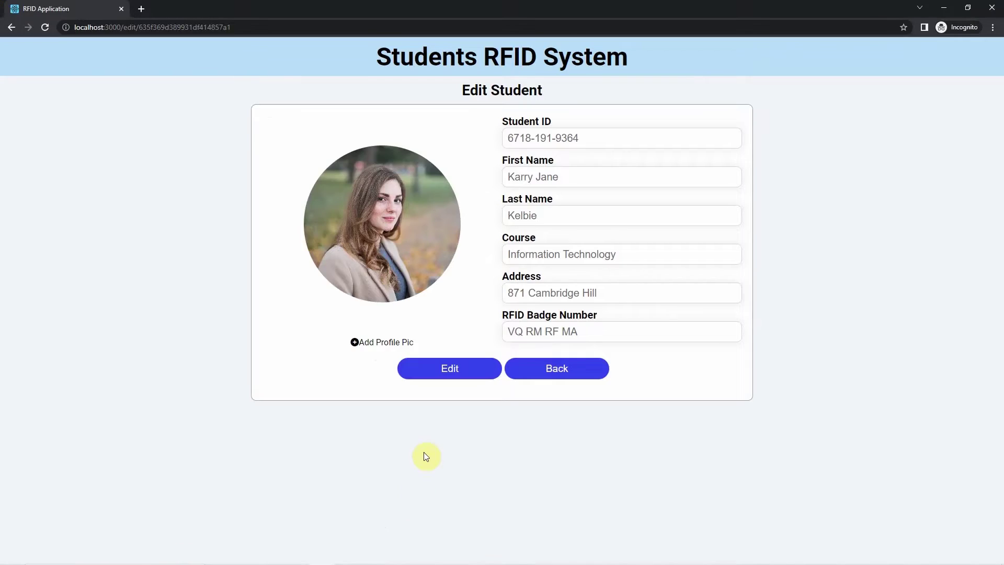
pyautogui.click(447, 375)
pyautogui.click(540, 372)
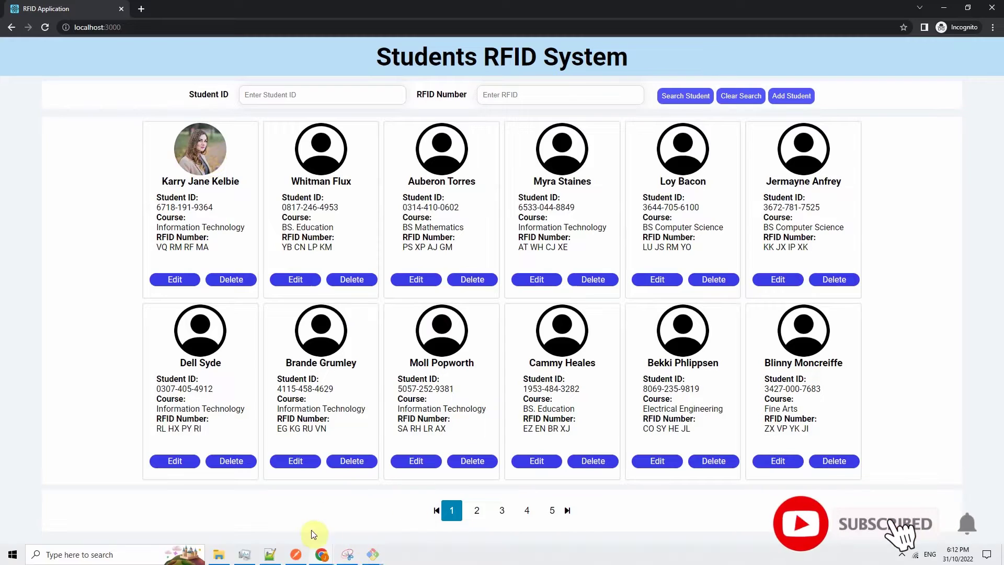
# - Switch to File Explorer and inspect the uploaded picture's file name in the backend images folder
pyautogui.click(219, 556)
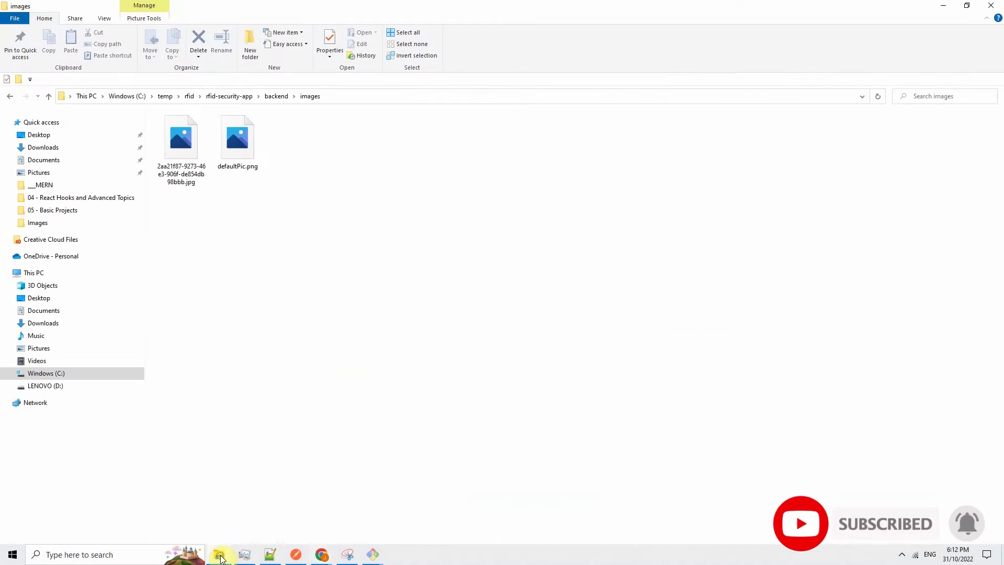
pyautogui.click(183, 147)
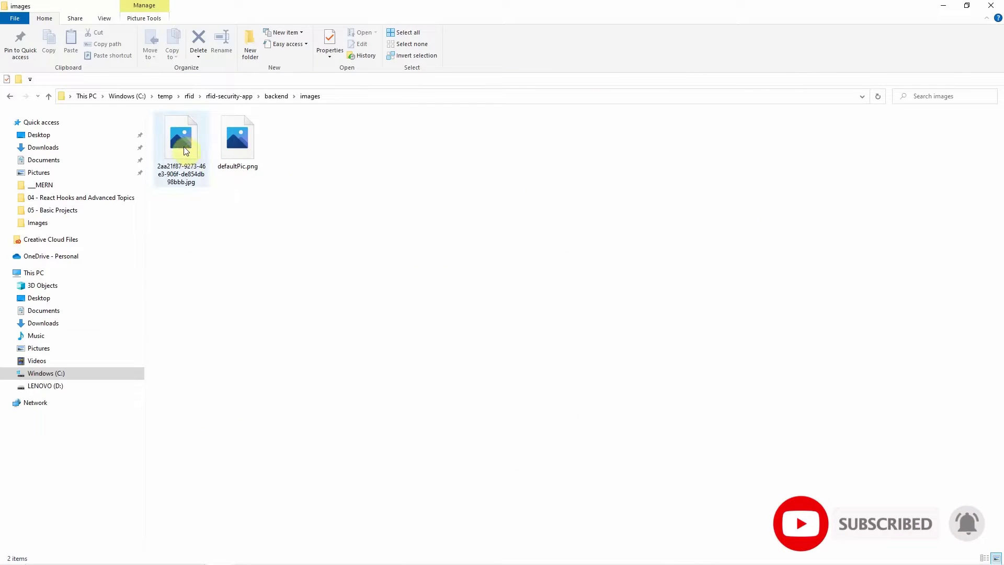
pyautogui.click(179, 182)
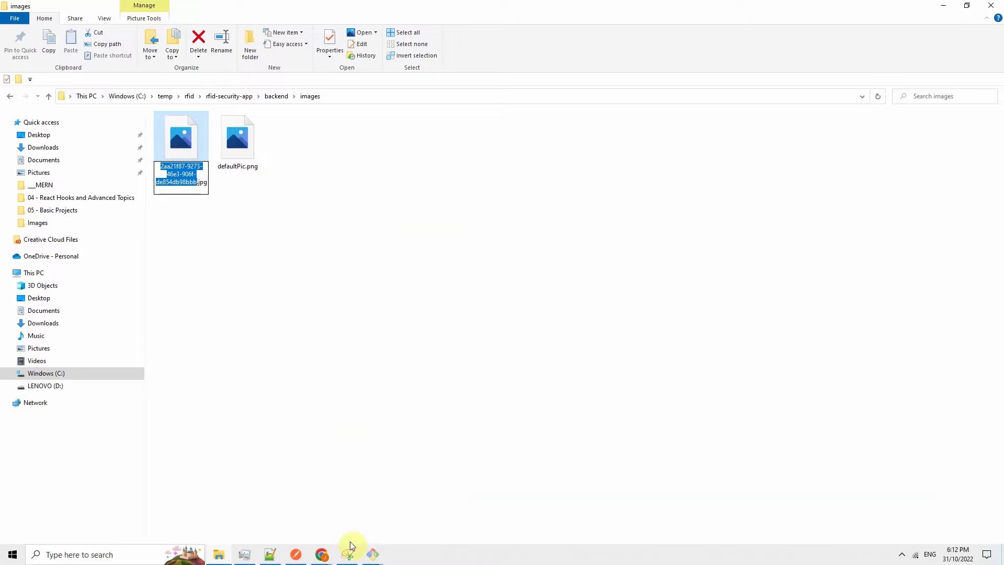
# - Switch to MongoDB Atlas, refresh the rfiddb.students collection, and inspect the edited student's imagePic path
pyautogui.click(320, 555)
pyautogui.click(293, 528)
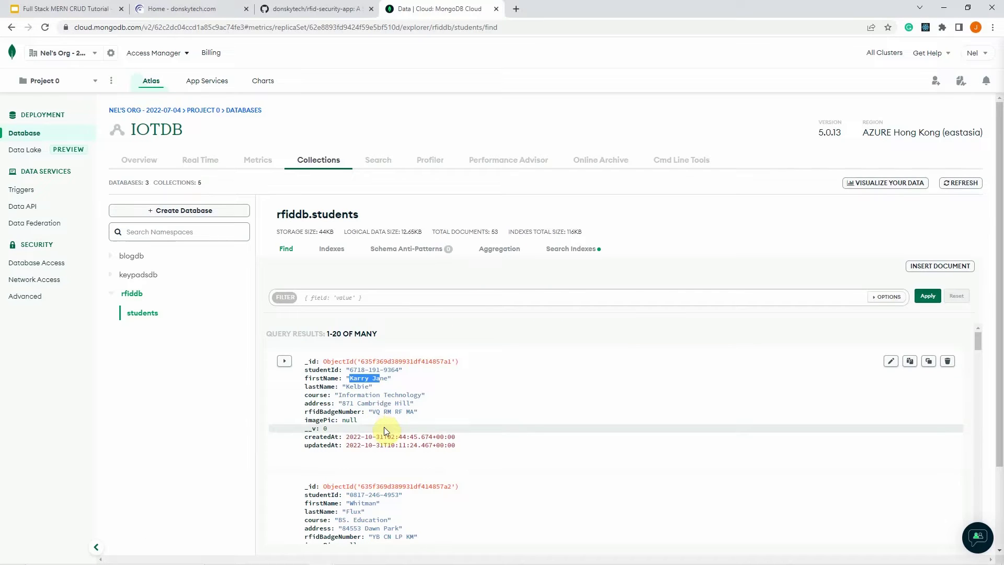
pyautogui.click(952, 188)
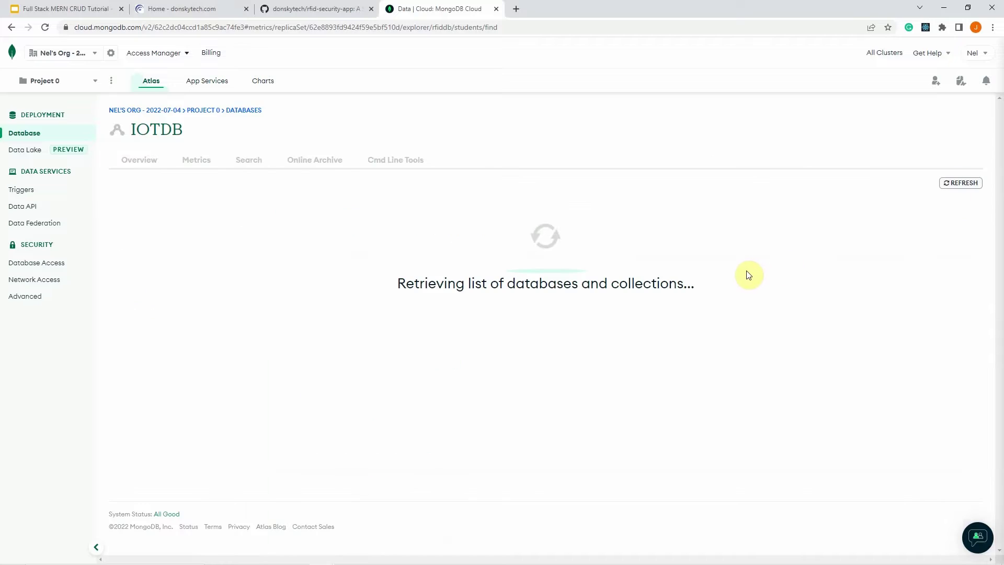
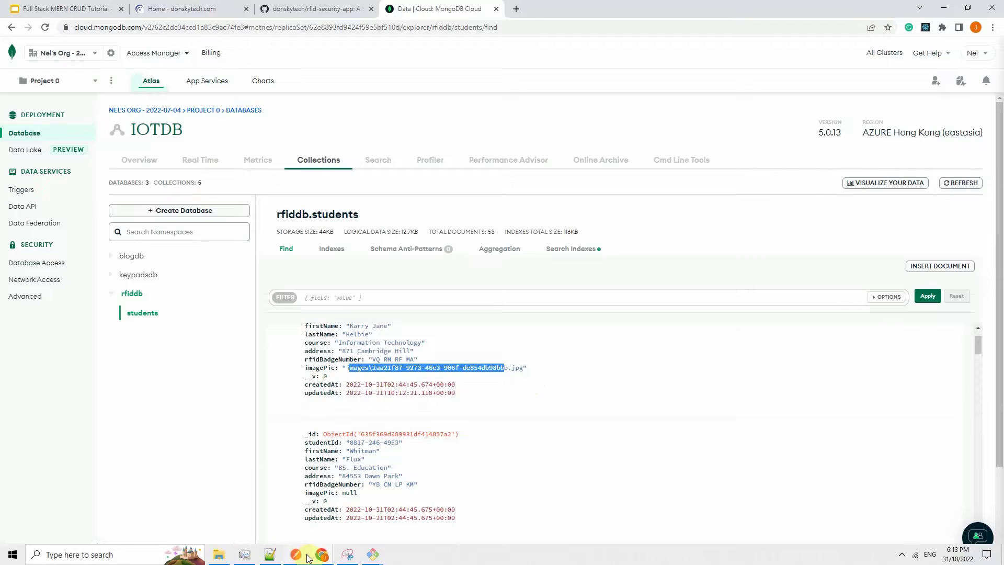
# - Switch back to the RFID application, open the first student's Delete Student page, and copy the student ID
pyautogui.click(372, 518)
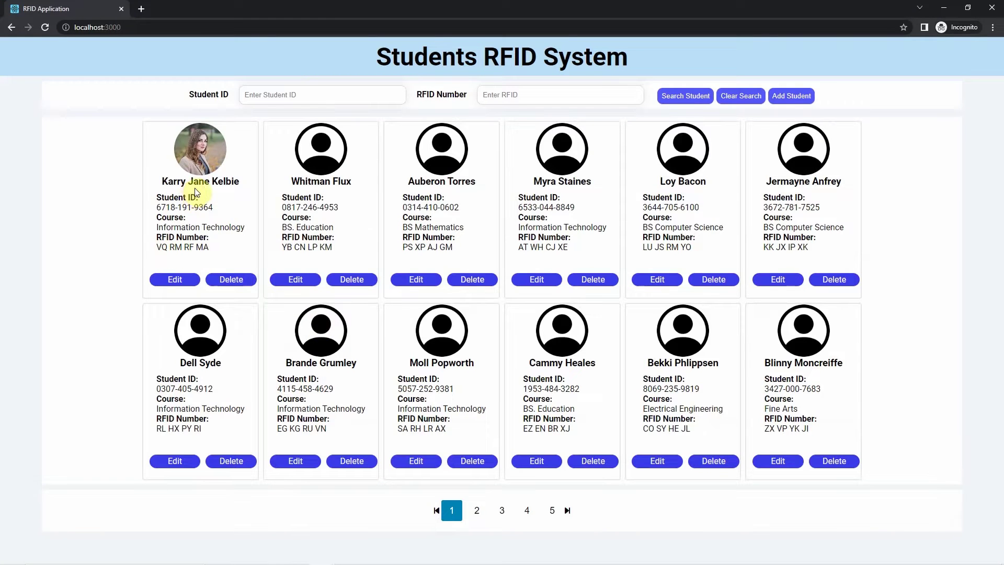
pyautogui.click(225, 279)
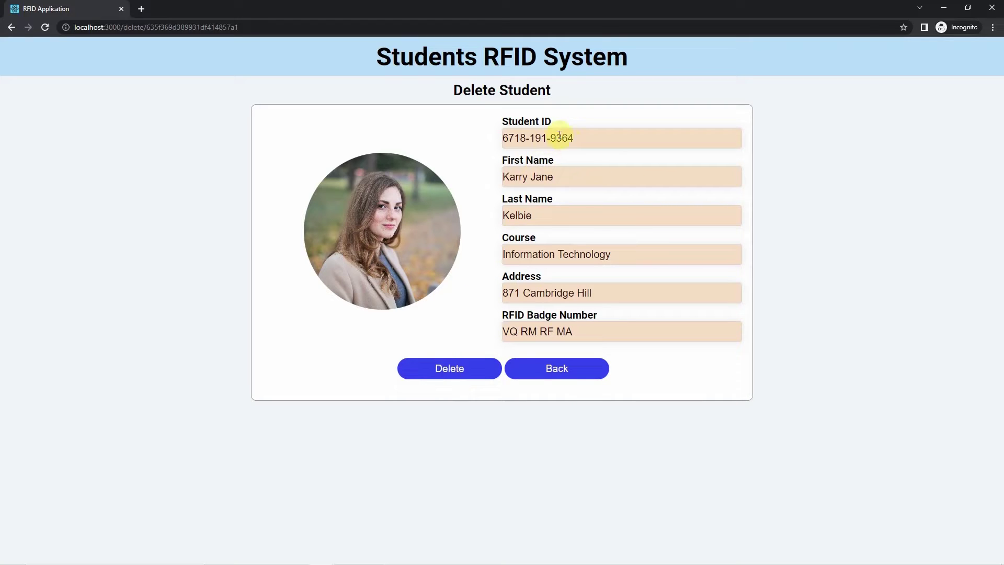
pyautogui.moveTo(573, 137); pyautogui.dragTo(500, 140)
pyautogui.hotkey('ctrl', 'c')
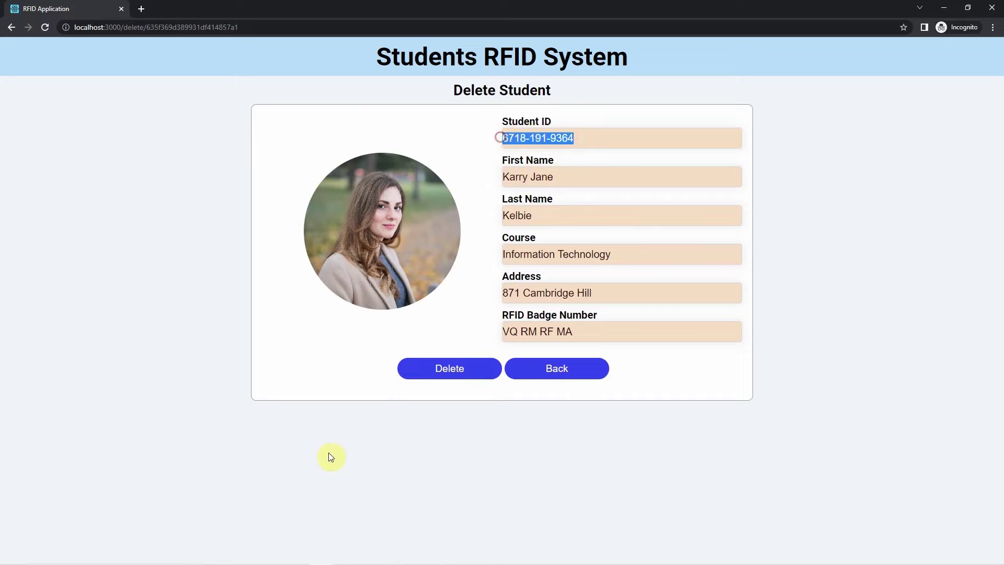
# - Switch to MongoDB Atlas and filter the students collection on studentId using the copied student ID
pyautogui.click(321, 554)
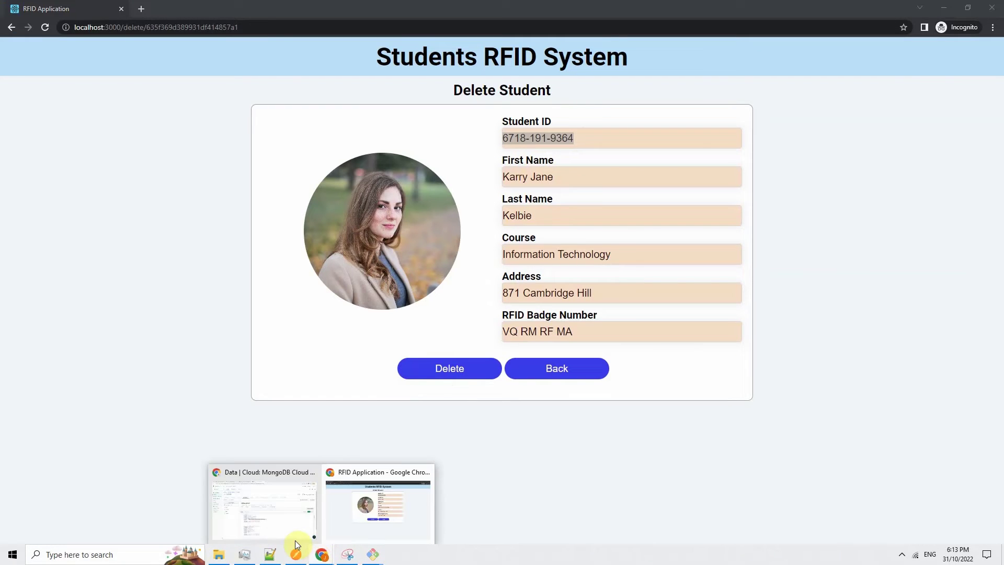
pyautogui.click(279, 519)
pyautogui.write('{studentId:')
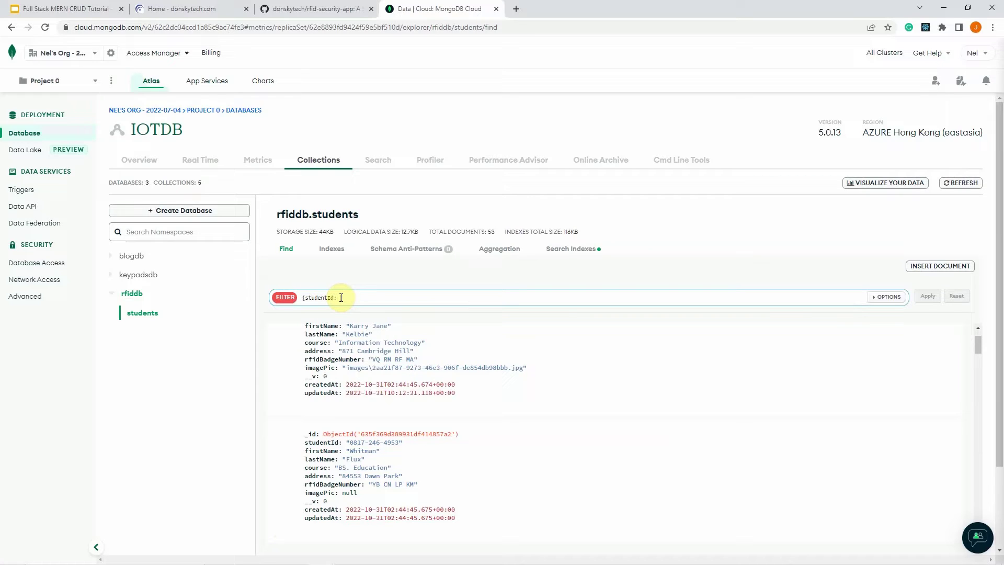
pyautogui.write(' "')
pyautogui.hotkey('ctrl', 'v')
pyautogui.write('}')
pyautogui.click(924, 296)
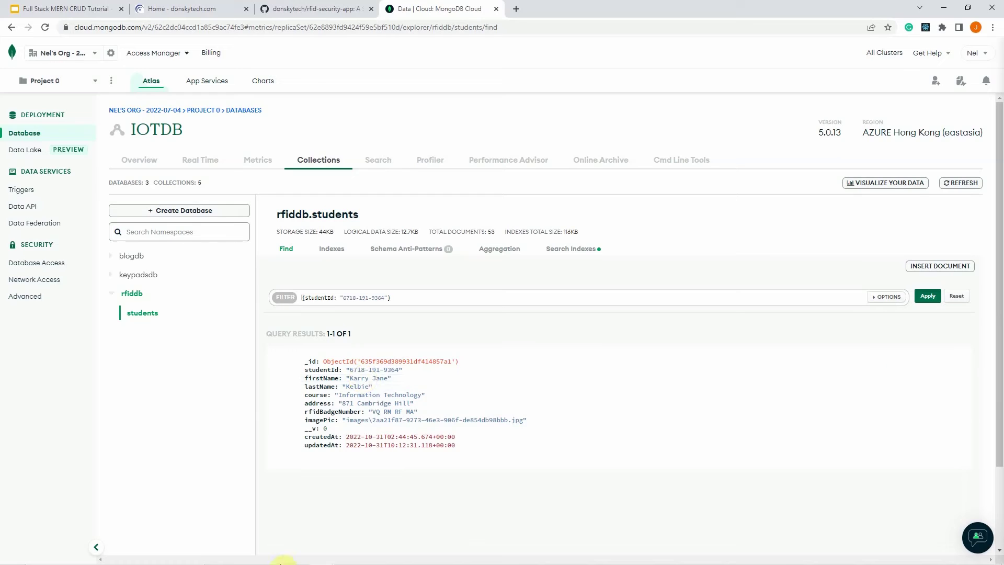
# - Switch back to the RFID application and delete the student shown on the Delete Student page
pyautogui.moveTo(321, 554)
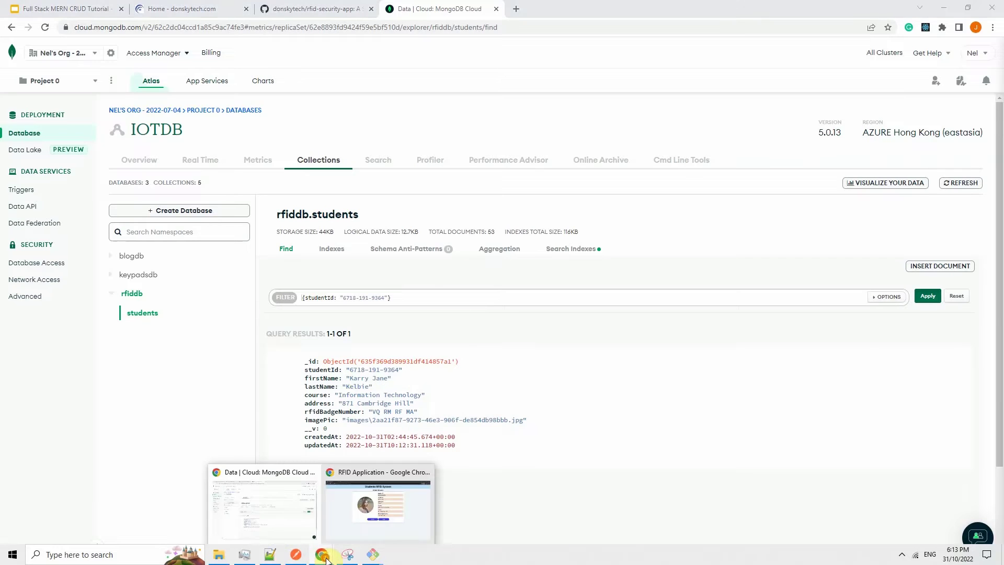
pyautogui.click(375, 517)
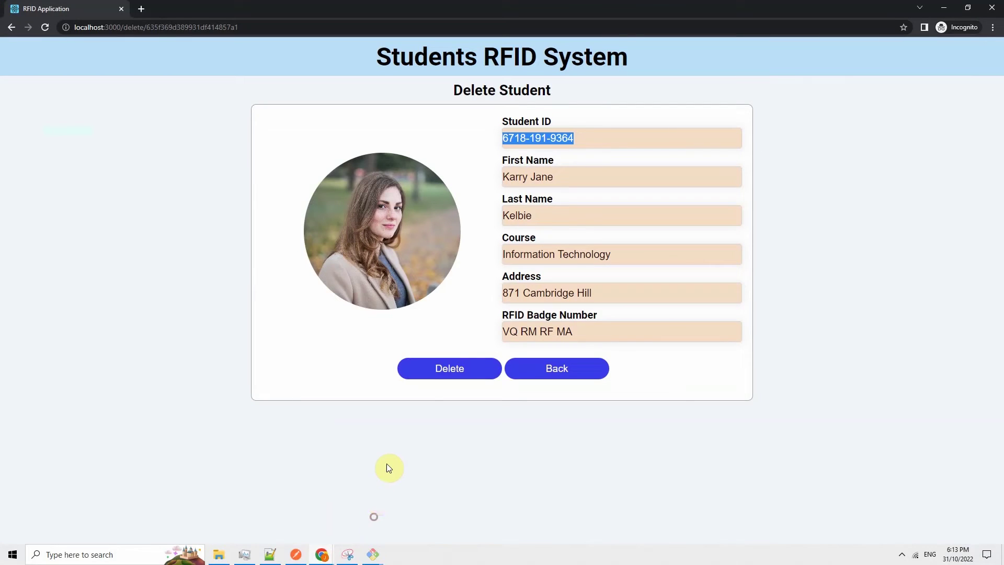
pyautogui.click(432, 369)
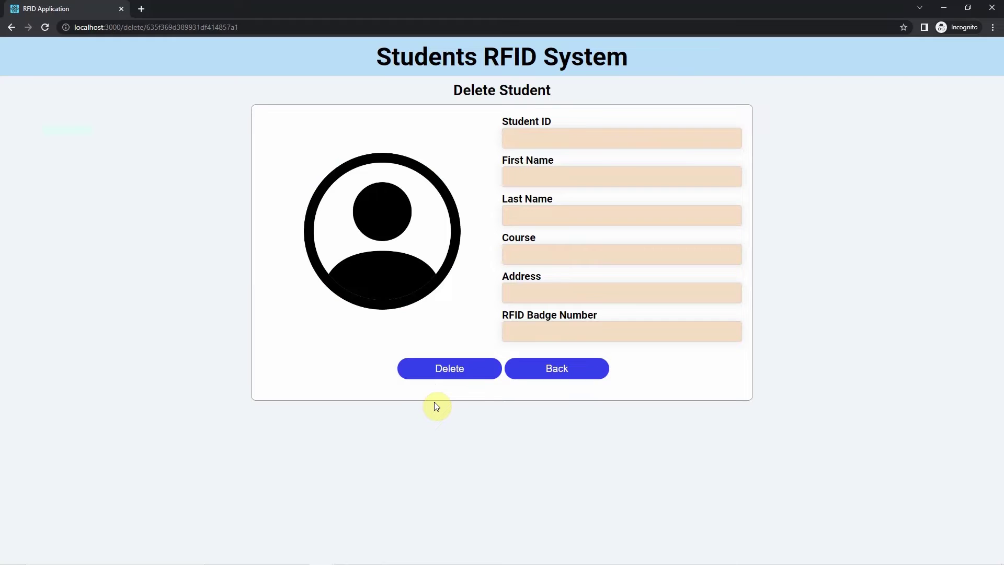
# - Switch to MongoDB Atlas and refresh the rfiddb.students collection to check the remaining documents
pyautogui.press('super')
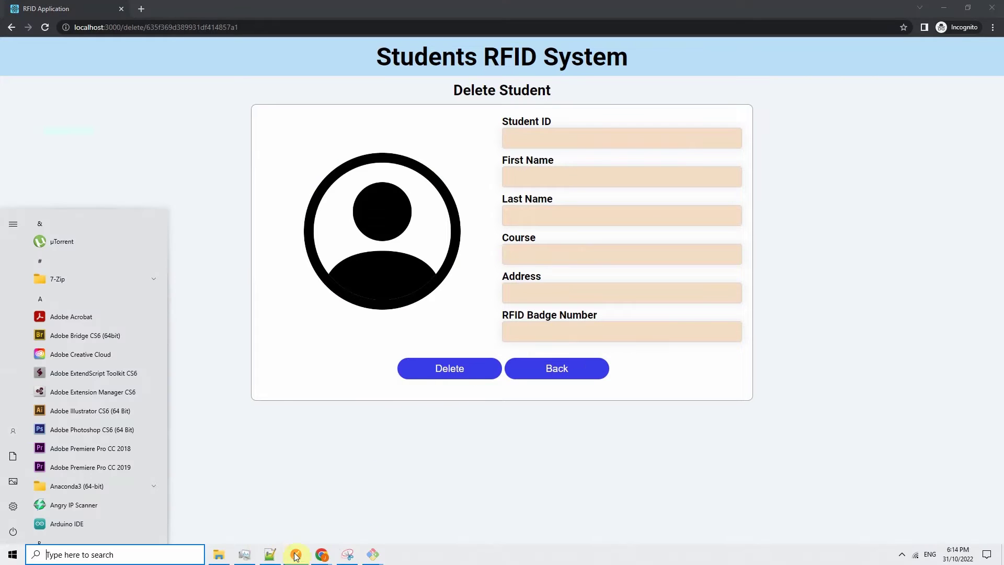
pyautogui.moveTo(325, 558)
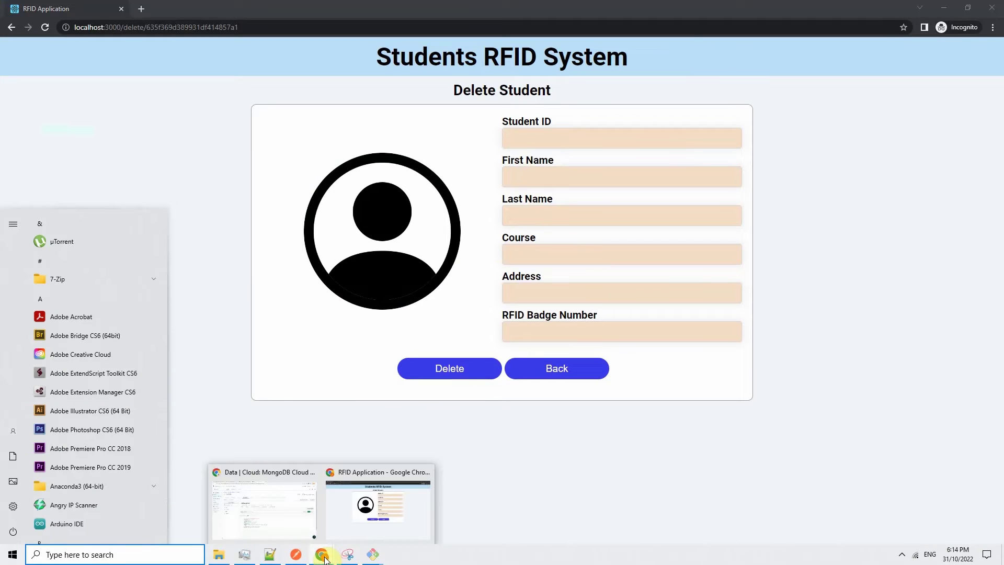
pyautogui.click(287, 514)
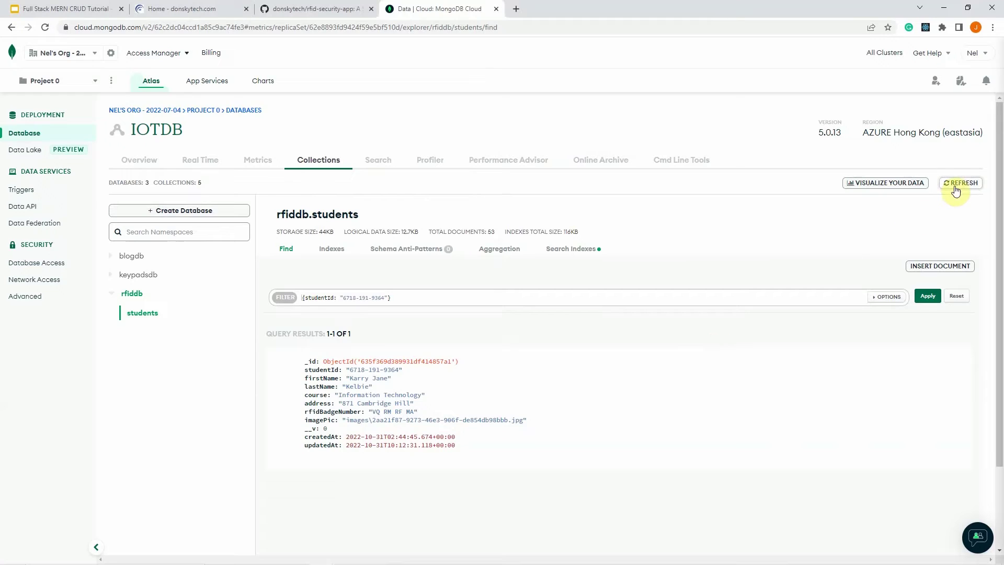
pyautogui.moveTo(394, 296); pyautogui.dragTo(285, 291)
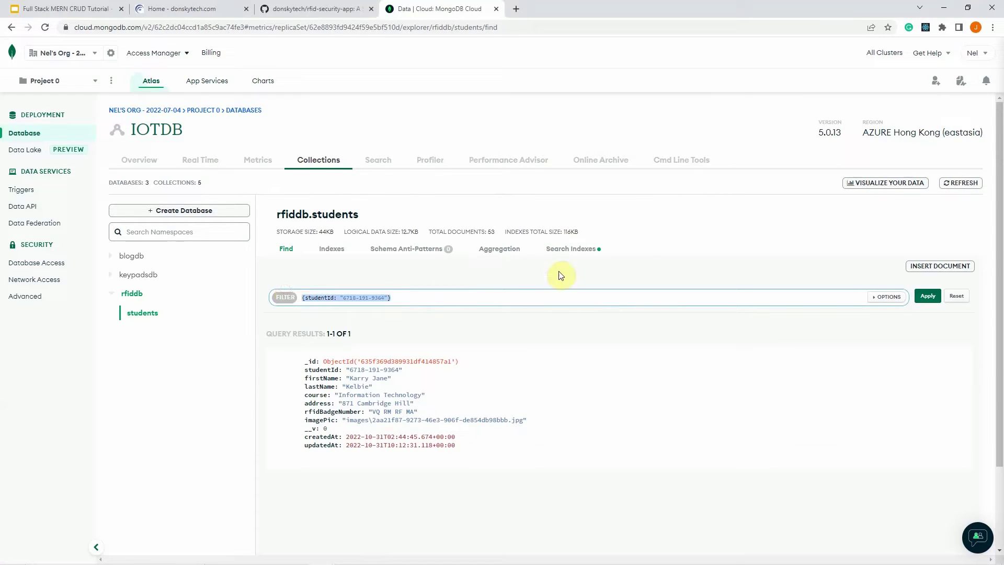
pyautogui.click(960, 184)
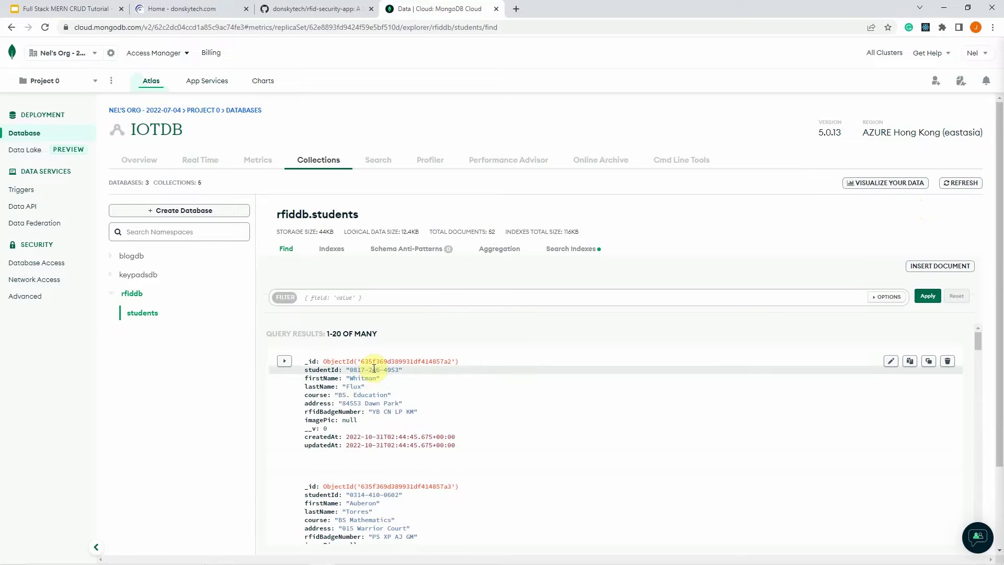
# - Filter the students collection on studentId using the deleted student's ID and check the query results
pyautogui.click(344, 296)
pyautogui.write('{studentId:')
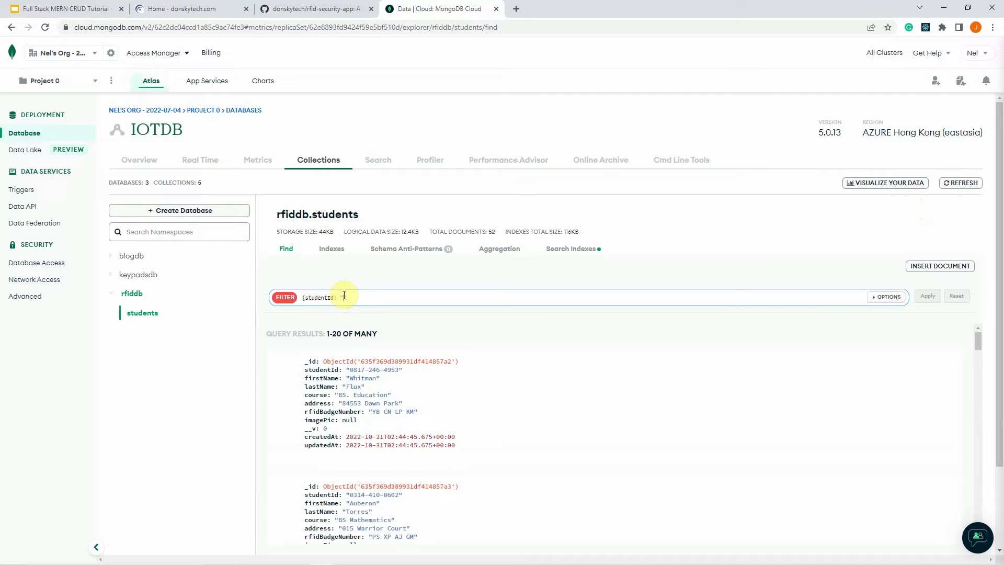
pyautogui.write(' "')
pyautogui.hotkey('ctrl', 'v')
pyautogui.write('}')
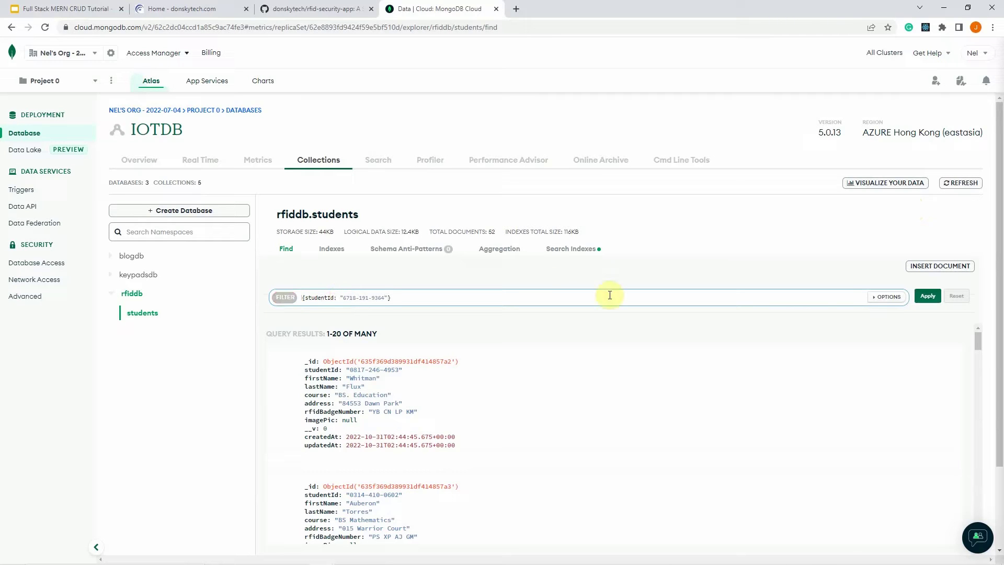
pyautogui.click(927, 297)
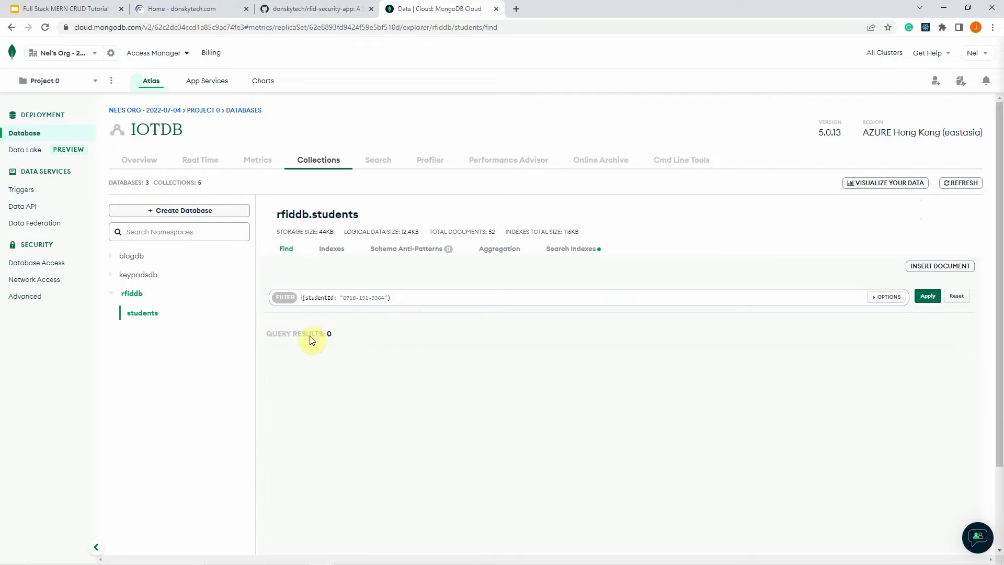
pyautogui.moveTo(290, 319); pyautogui.dragTo(265, 290)
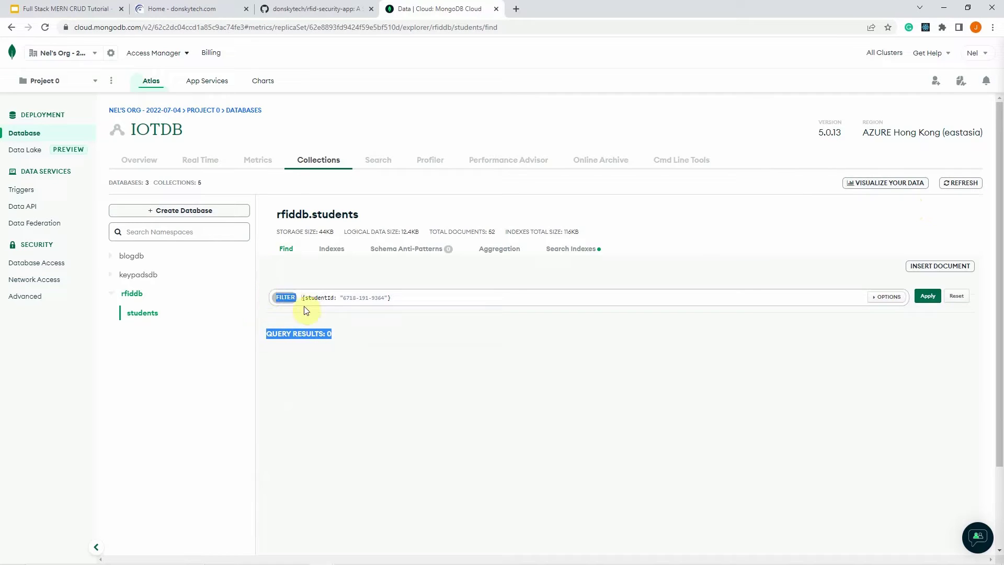
# - Switch back to the RFID application, return to the student list, and open the Add Student form
pyautogui.click(259, 558)
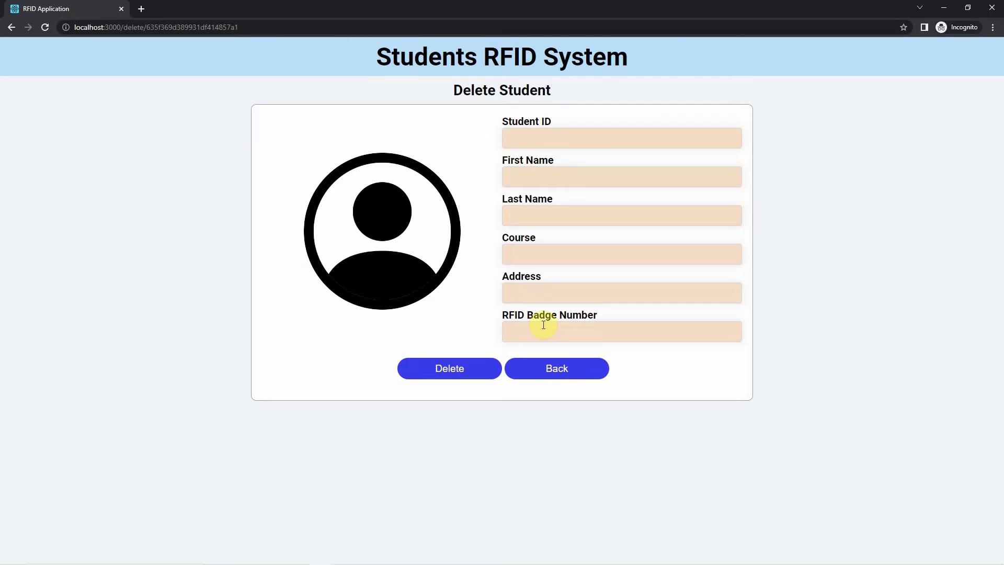
pyautogui.click(541, 366)
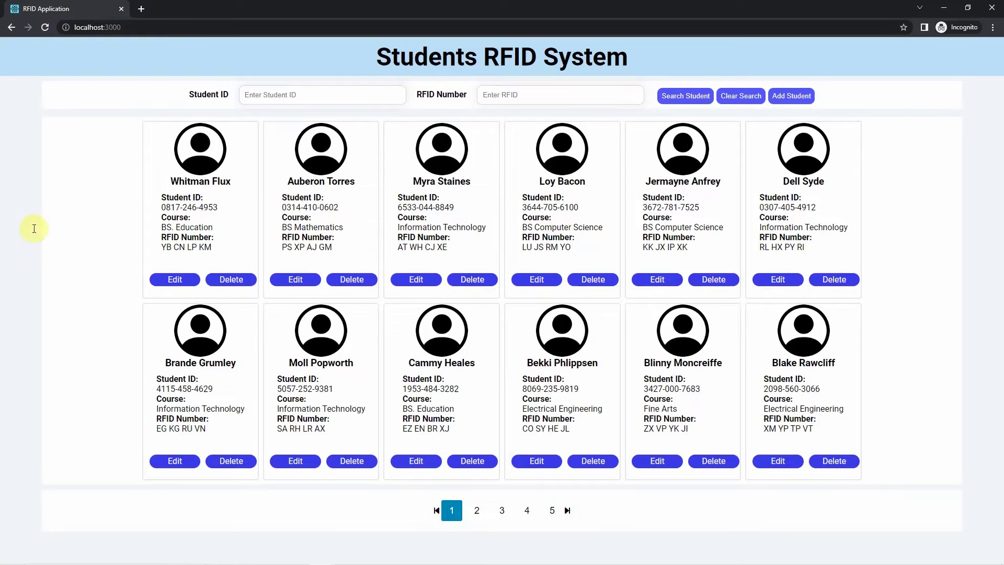
pyautogui.click(791, 97)
# - Fill in the new student's ID, first name and last name from the suggested entries
pyautogui.click(523, 137)
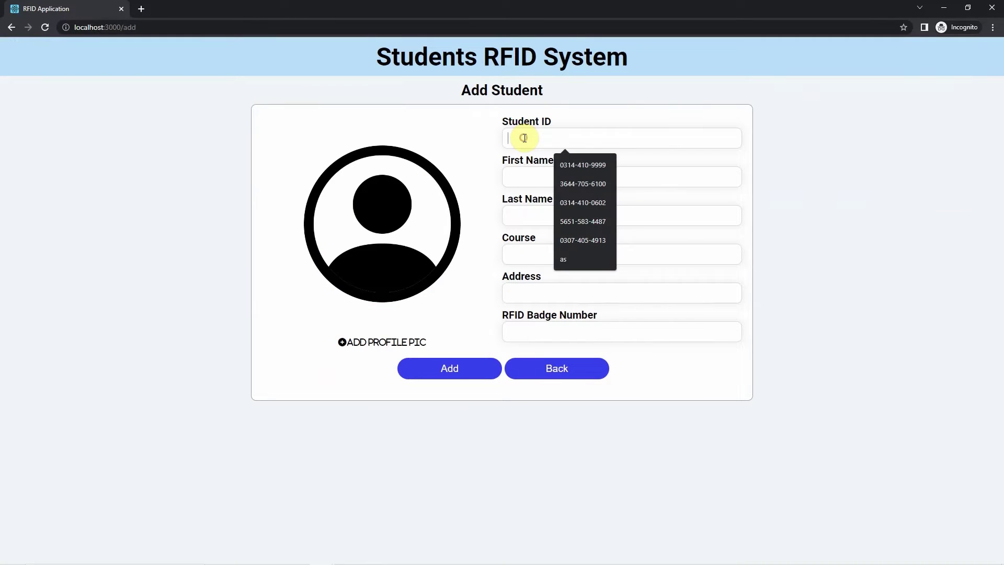
pyautogui.click(581, 163)
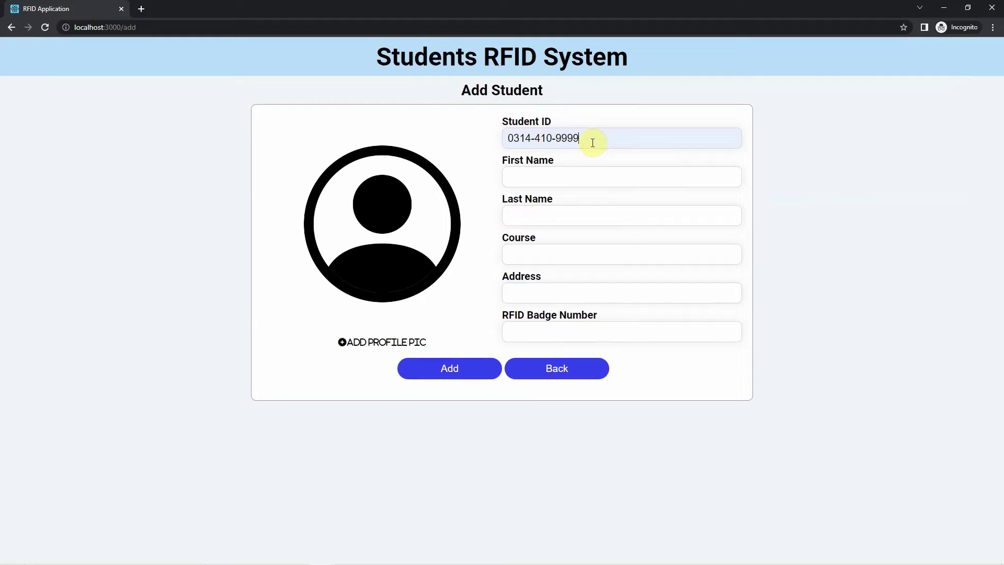
pyautogui.click(521, 179)
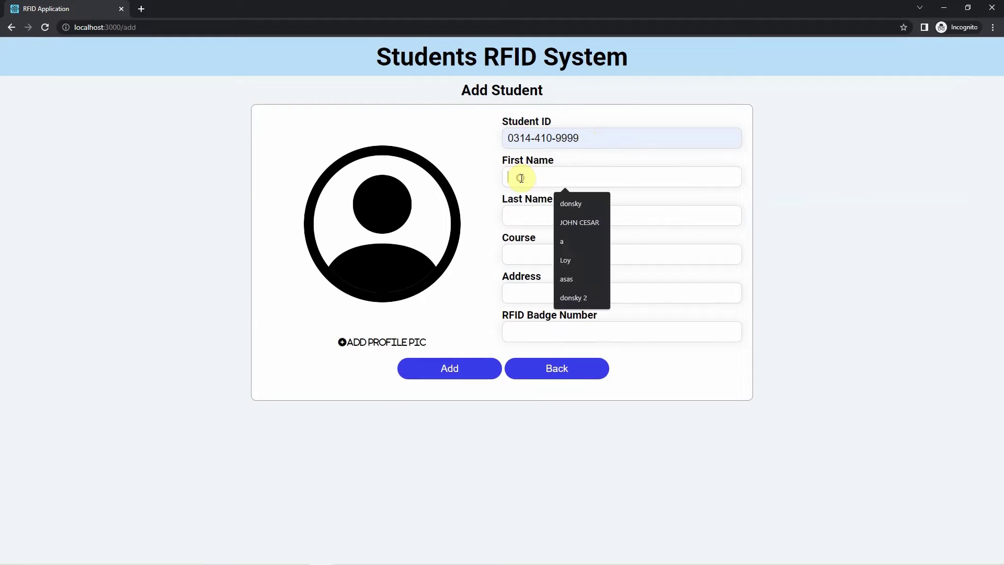
pyautogui.click(577, 205)
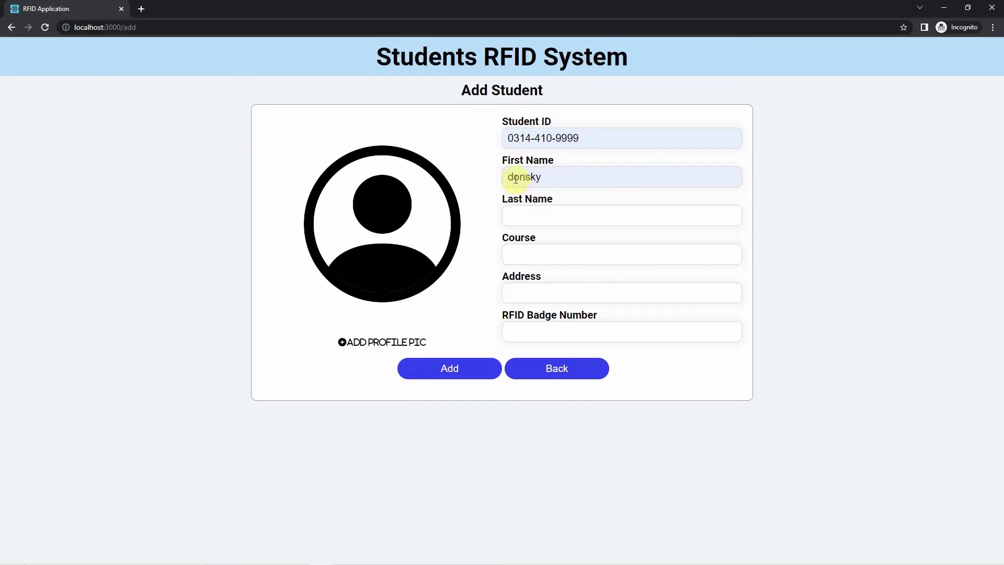
pyautogui.click(513, 214)
pyautogui.click(569, 237)
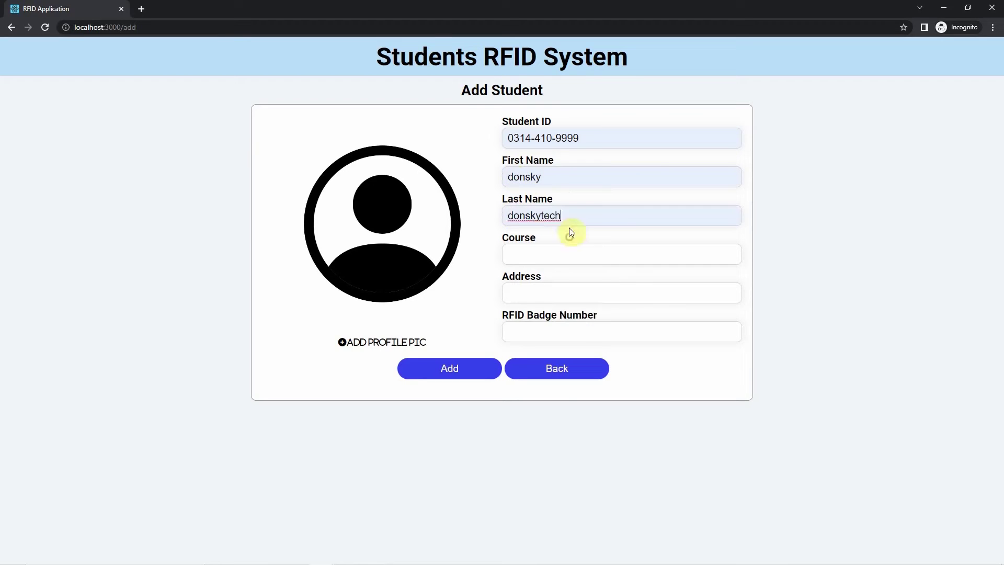
# - Set the course to BS Computer Science and fill in the student's address and RFID badge number
pyautogui.click(522, 253)
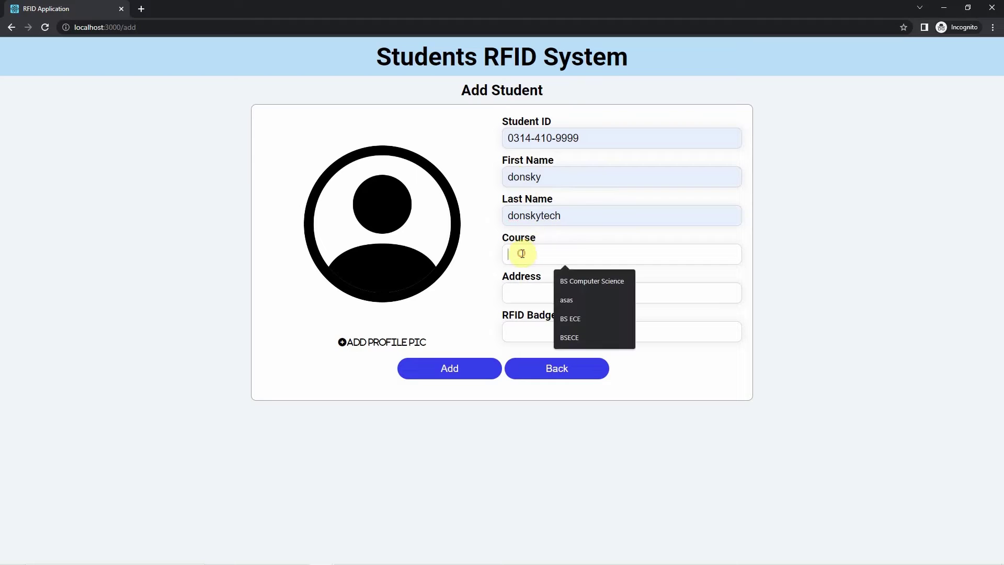
pyautogui.click(570, 279)
pyautogui.click(521, 291)
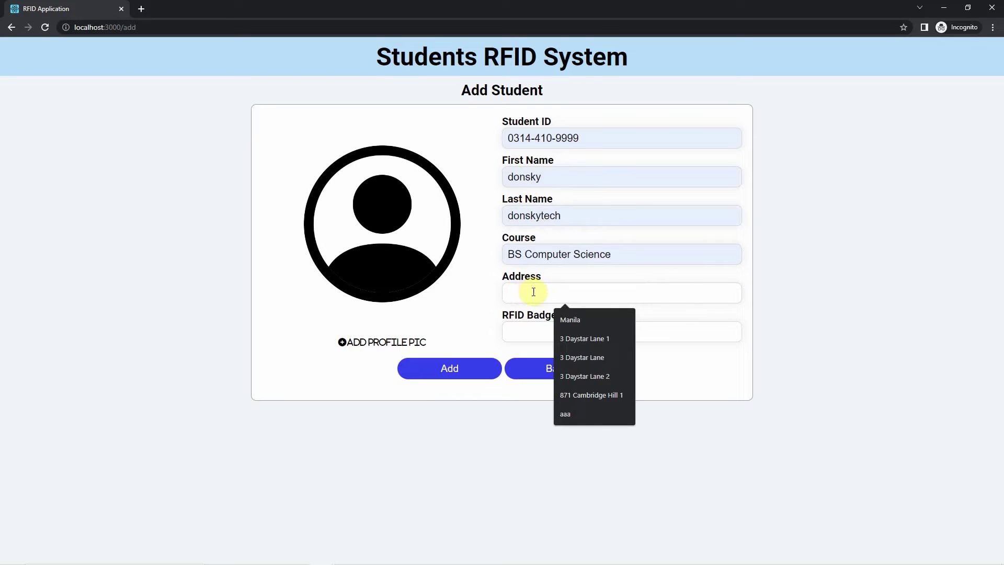
pyautogui.click(558, 319)
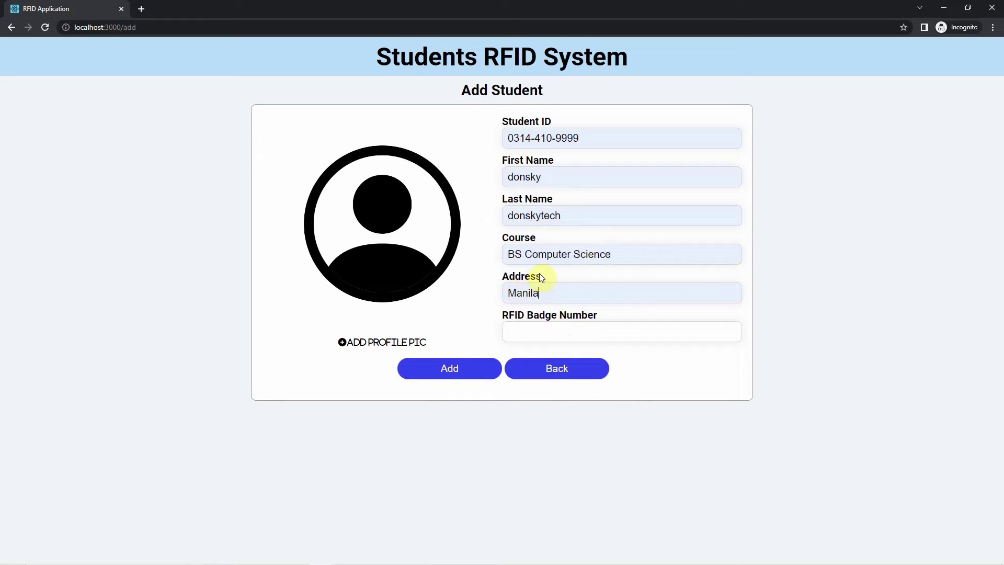
pyautogui.click(519, 328)
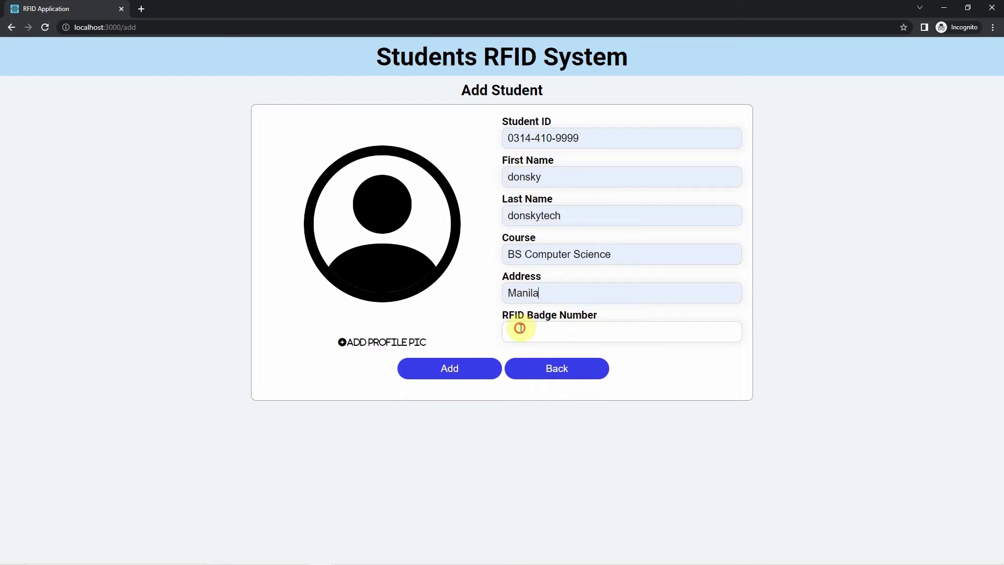
pyautogui.click(569, 358)
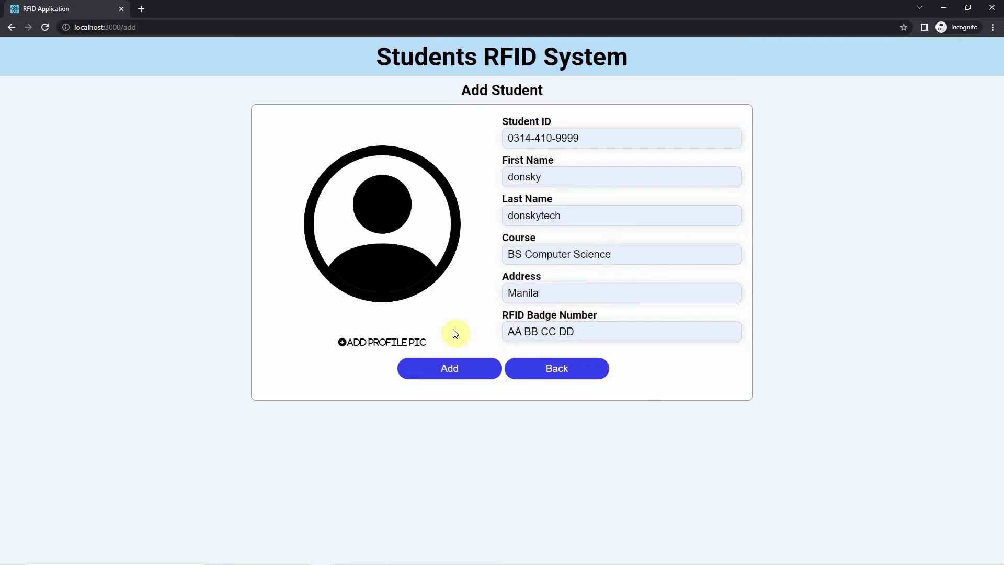
# - Copy the new student's ID and add the student with Boy1.jpg as the profile picture
pyautogui.moveTo(580, 137); pyautogui.dragTo(474, 136)
pyautogui.hotkey('ctrl', 'c')
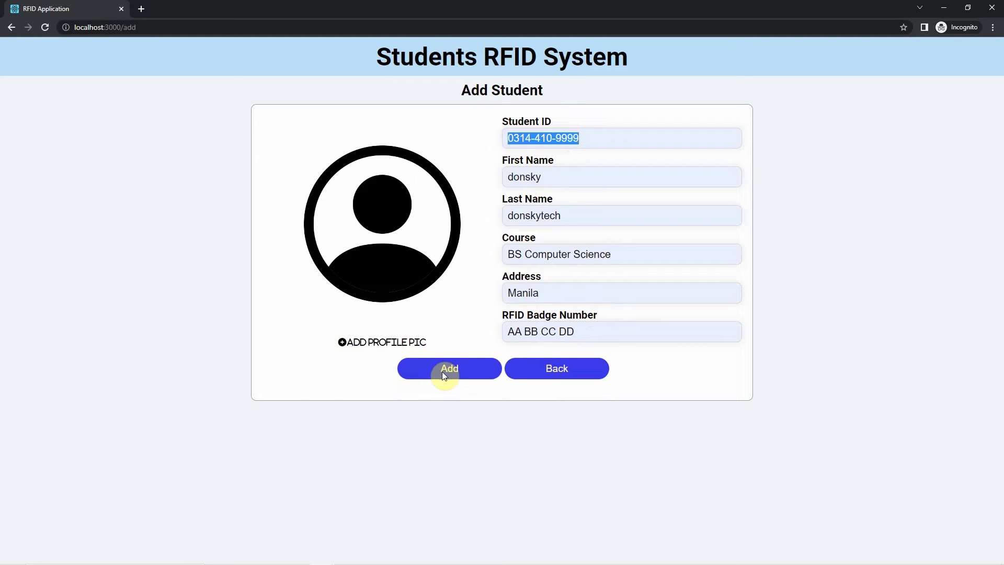
pyautogui.click(373, 344)
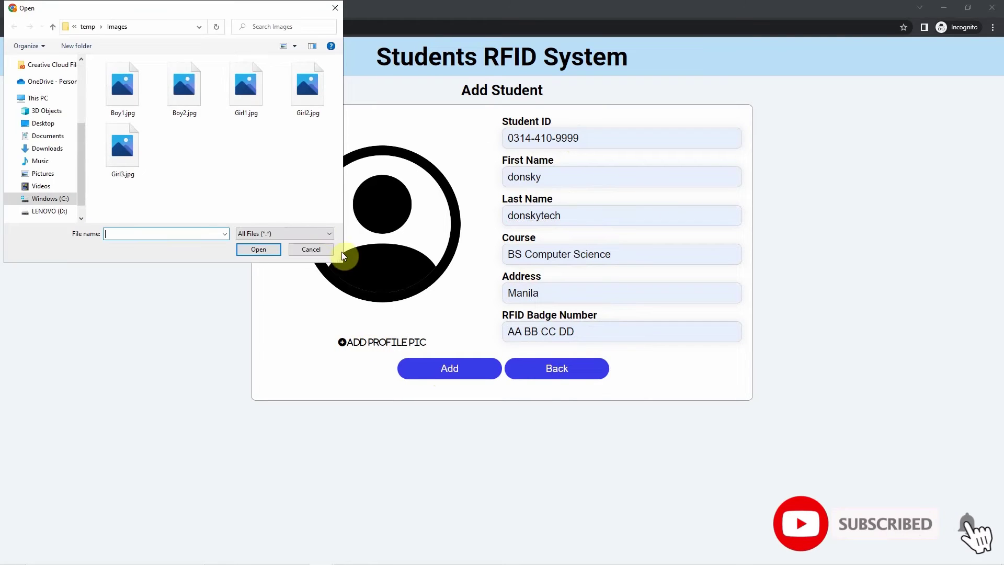
pyautogui.click(127, 97)
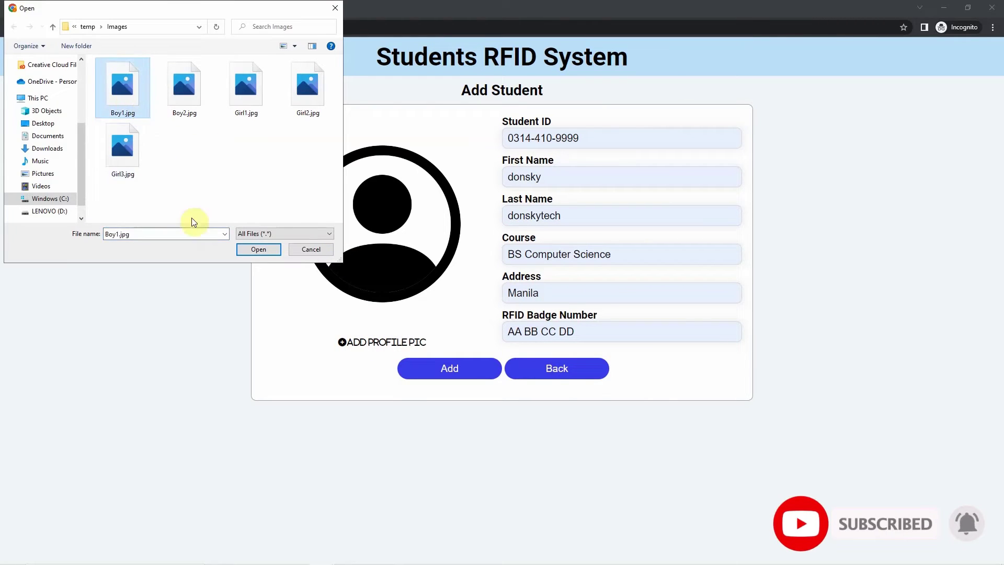
pyautogui.click(246, 249)
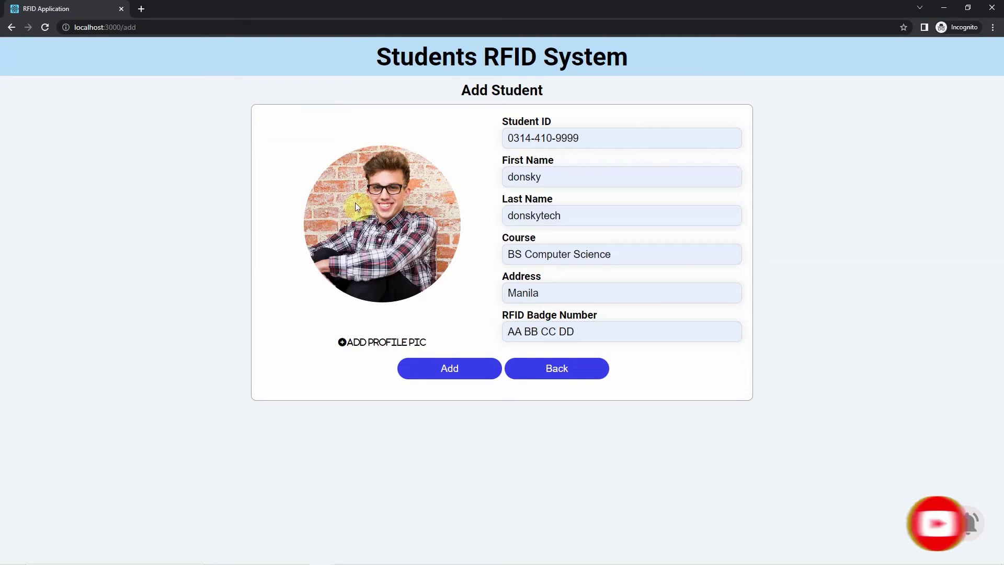
pyautogui.click(431, 369)
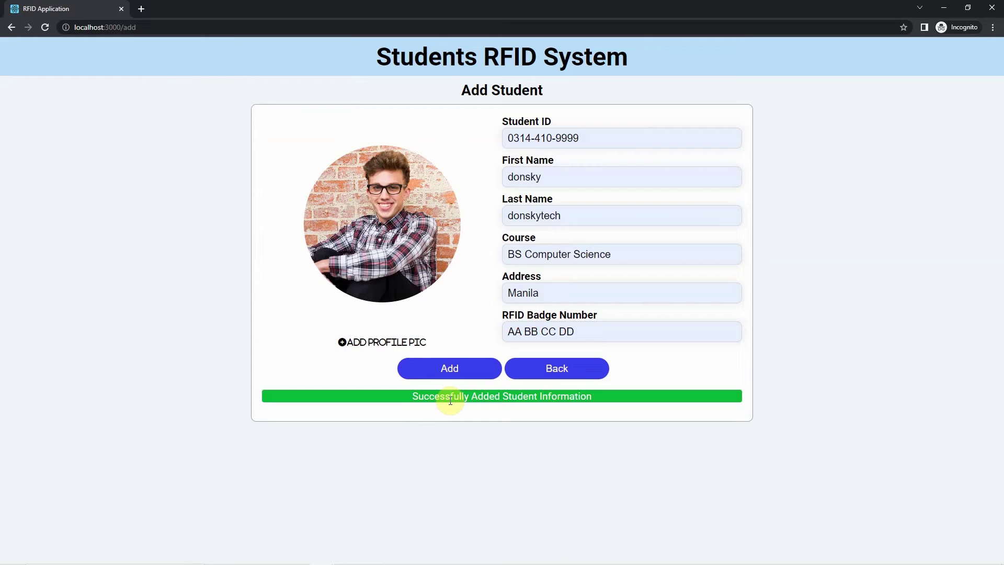
# - Switch to MongoDB Atlas, filter the students collection by the copied studentId, and examine the new student's document
pyautogui.moveTo(349, 551)
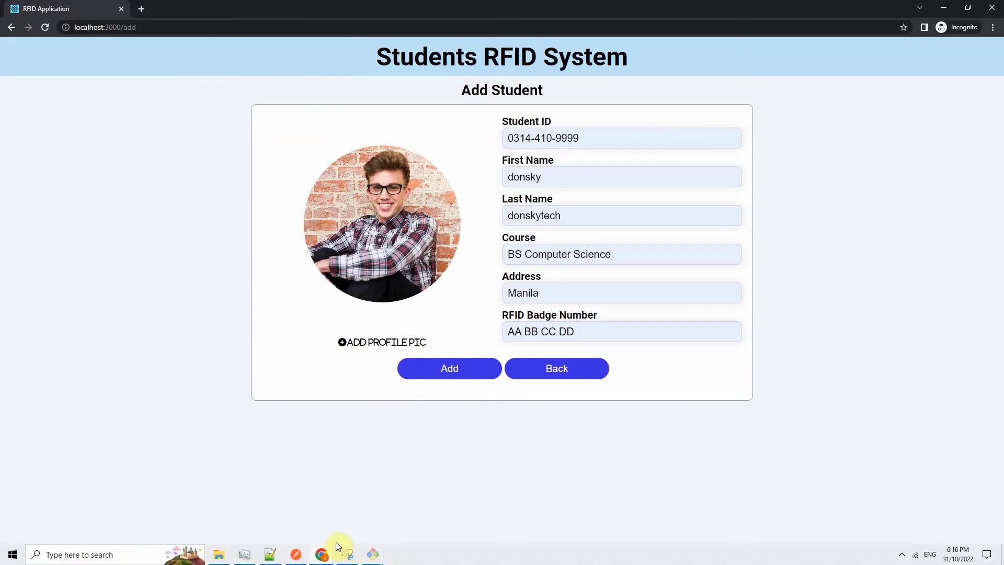
pyautogui.moveTo(319, 553)
pyautogui.click(274, 513)
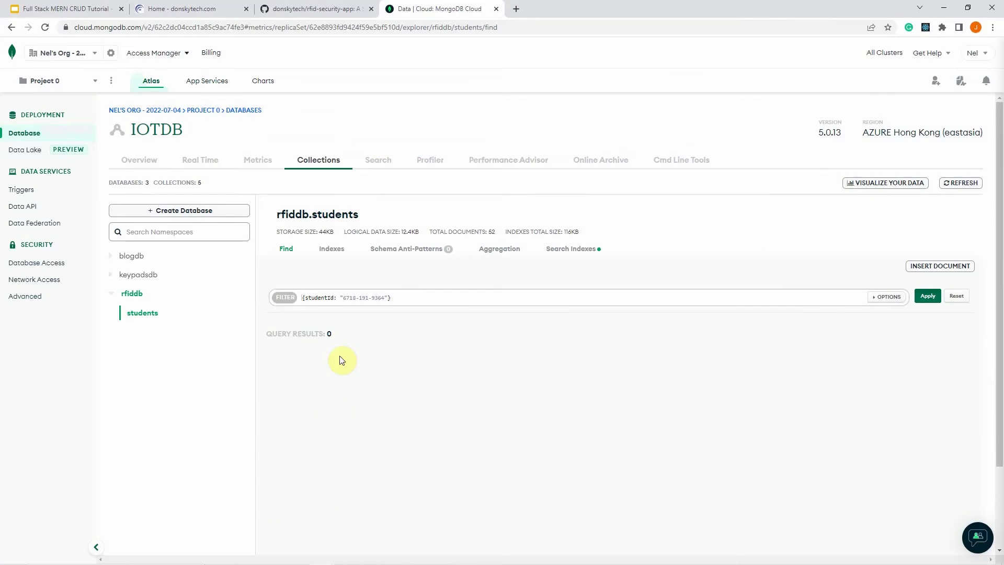
pyautogui.click(364, 297)
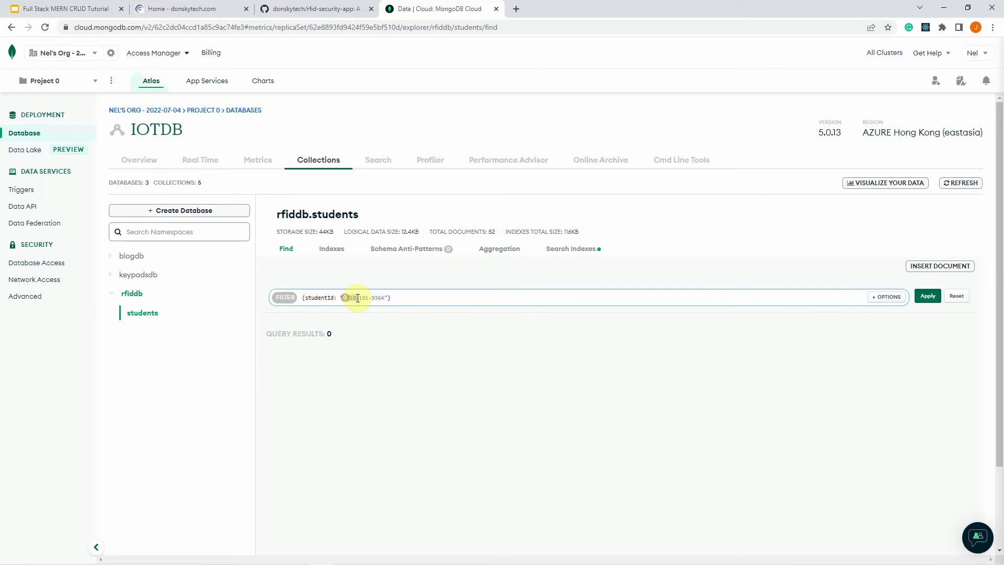
pyautogui.moveTo(343, 297); pyautogui.dragTo(382, 297)
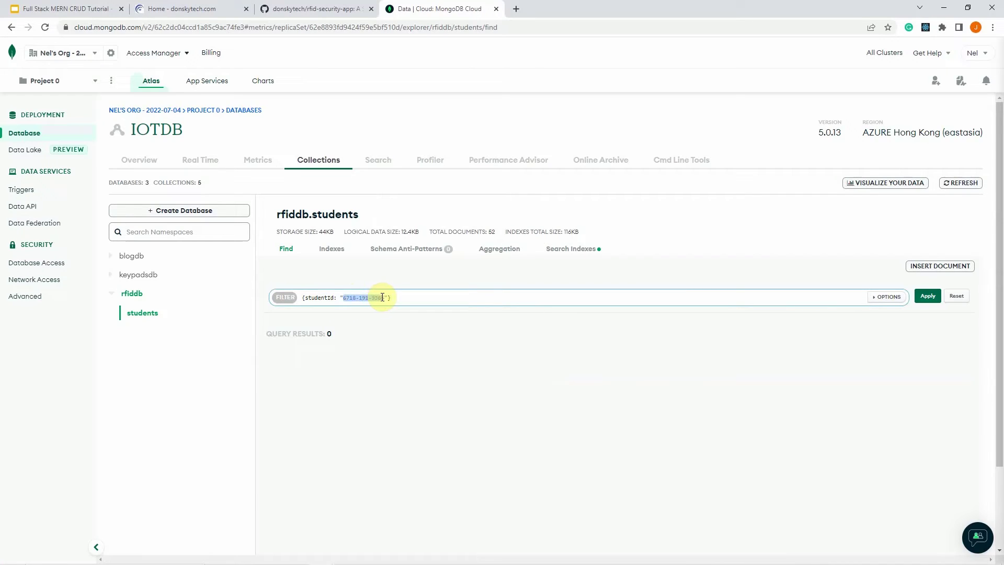
pyautogui.hotkey('ctrl', 'v')
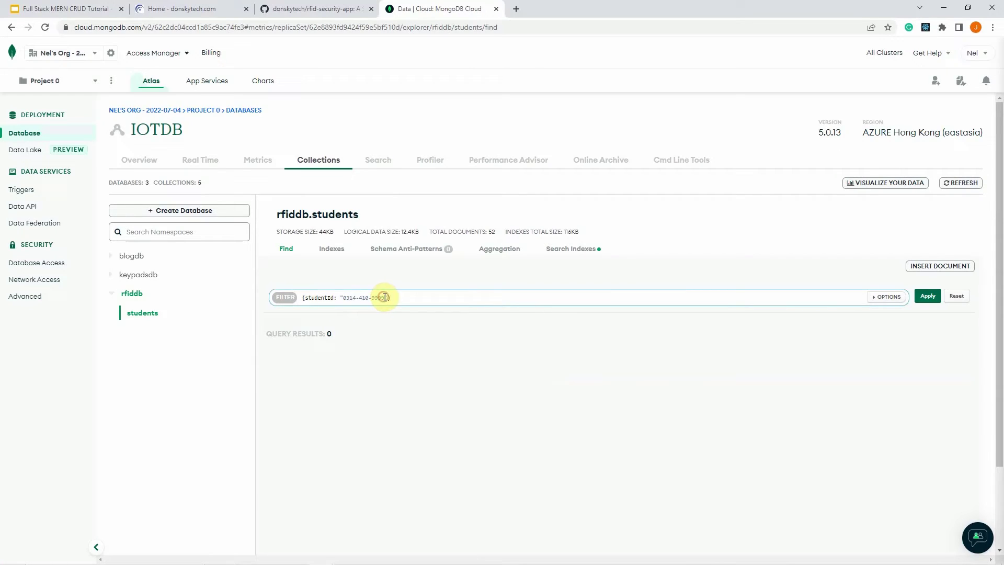
pyautogui.click(928, 296)
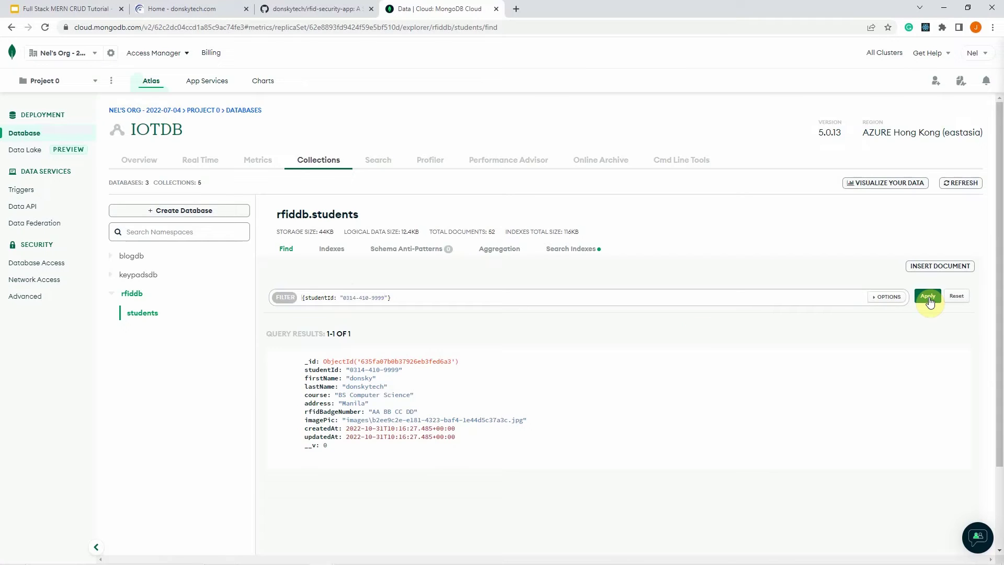
pyautogui.doubleClick(359, 379)
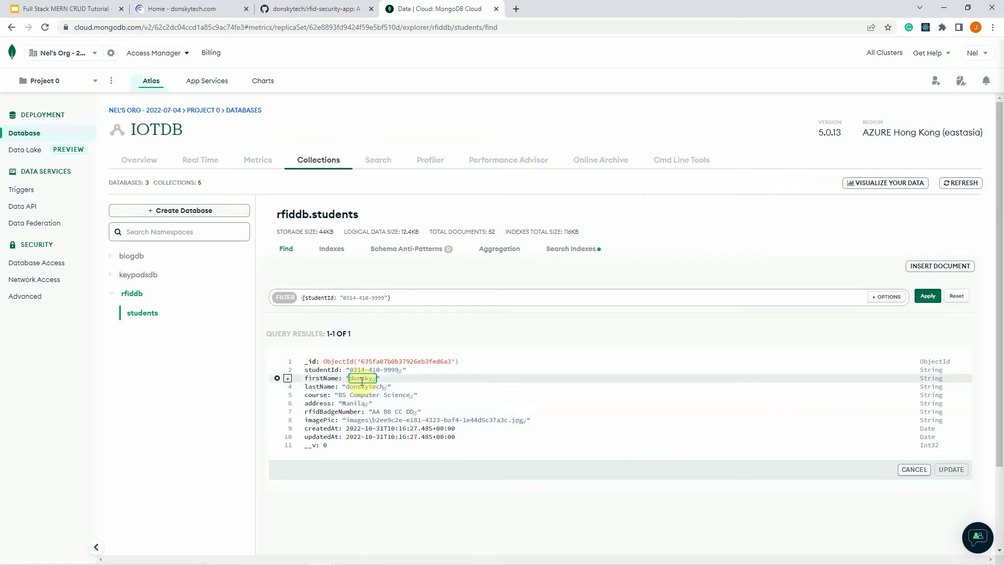
# - Switch back to the RFID application and check the new student's card on page 5 of the student list, ending on page 1
pyautogui.moveTo(322, 553)
pyautogui.click(387, 510)
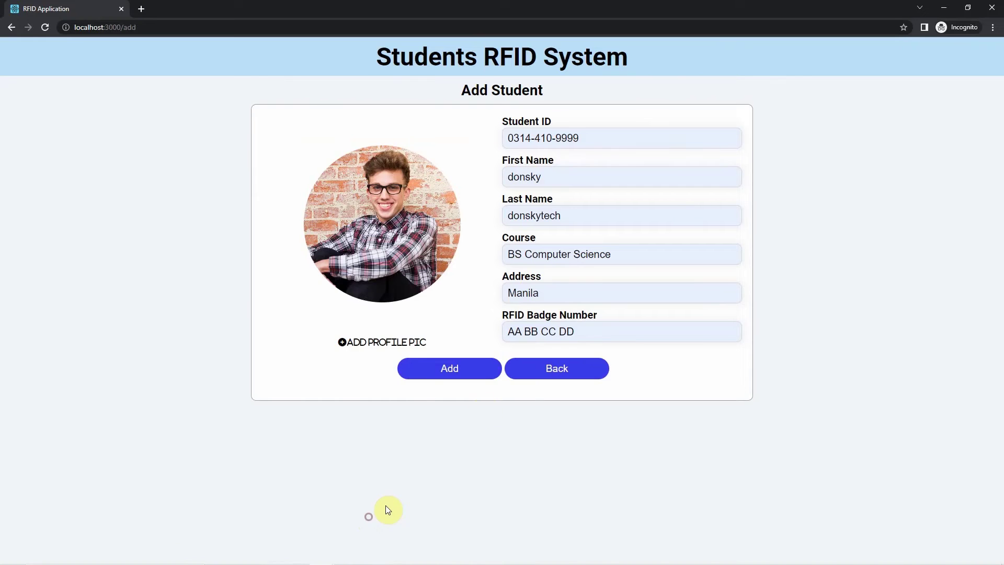
pyautogui.click(541, 377)
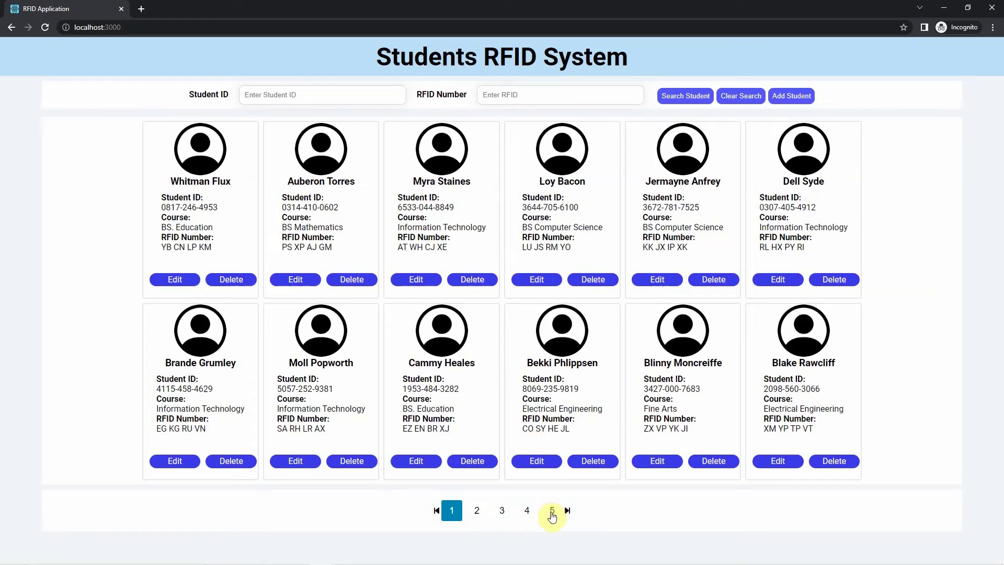
pyautogui.click(552, 515)
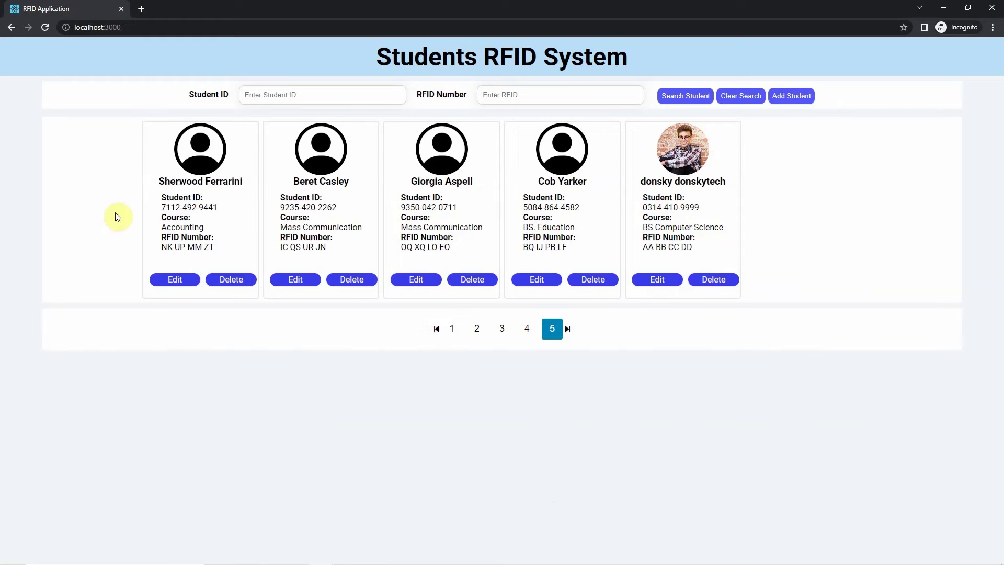
pyautogui.click(453, 330)
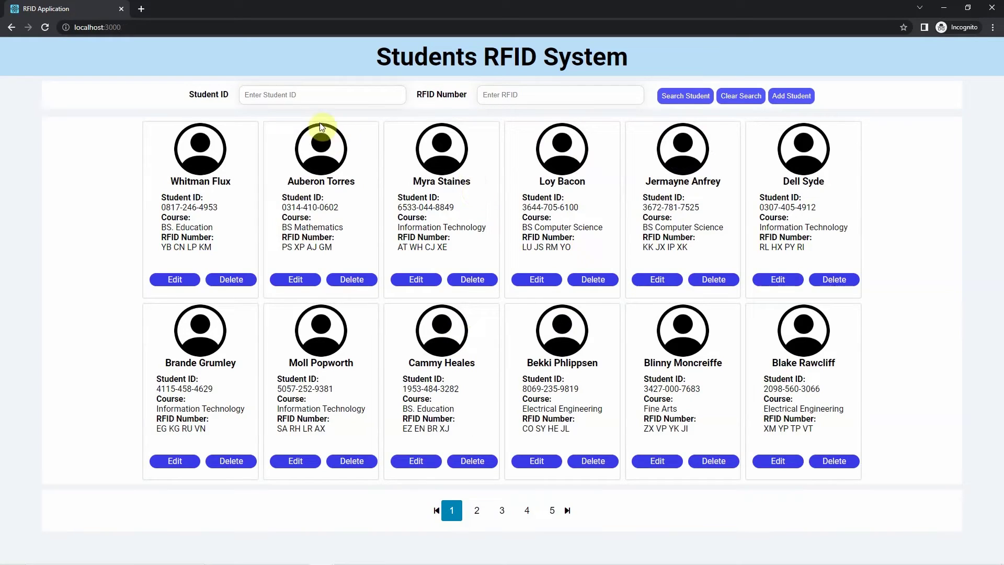
# - Copy the new student's RFID badge number from the MongoDB Atlas document and search the RFID application's student list by it
pyautogui.click(290, 93)
pyautogui.click(513, 95)
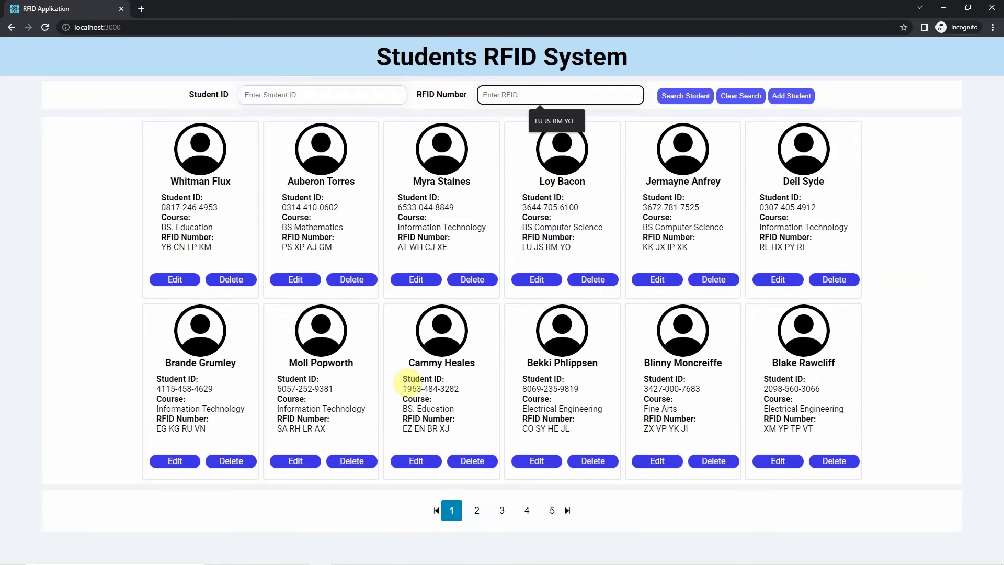
pyautogui.moveTo(350, 559)
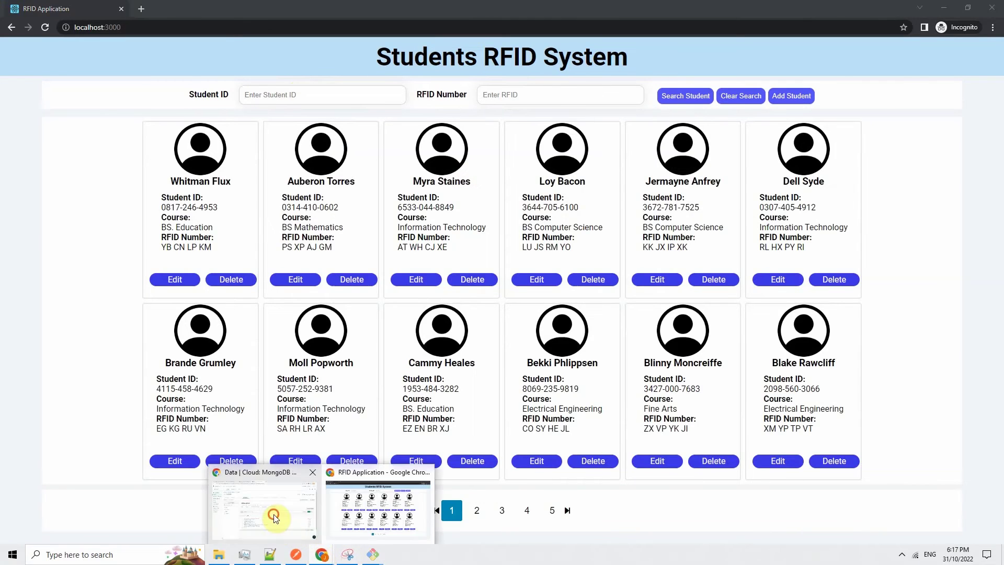
pyautogui.click(274, 513)
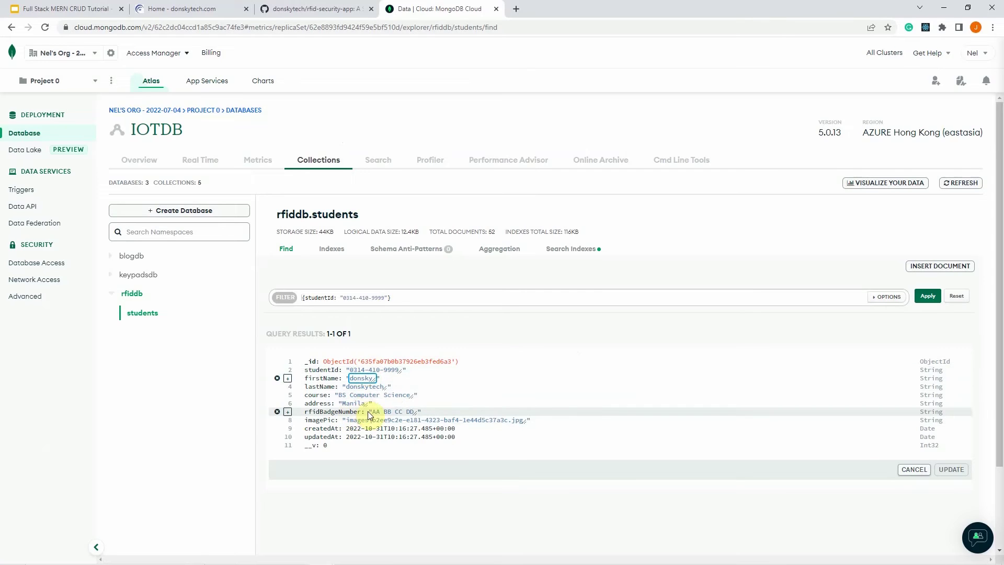
pyautogui.moveTo(372, 411); pyautogui.dragTo(416, 411)
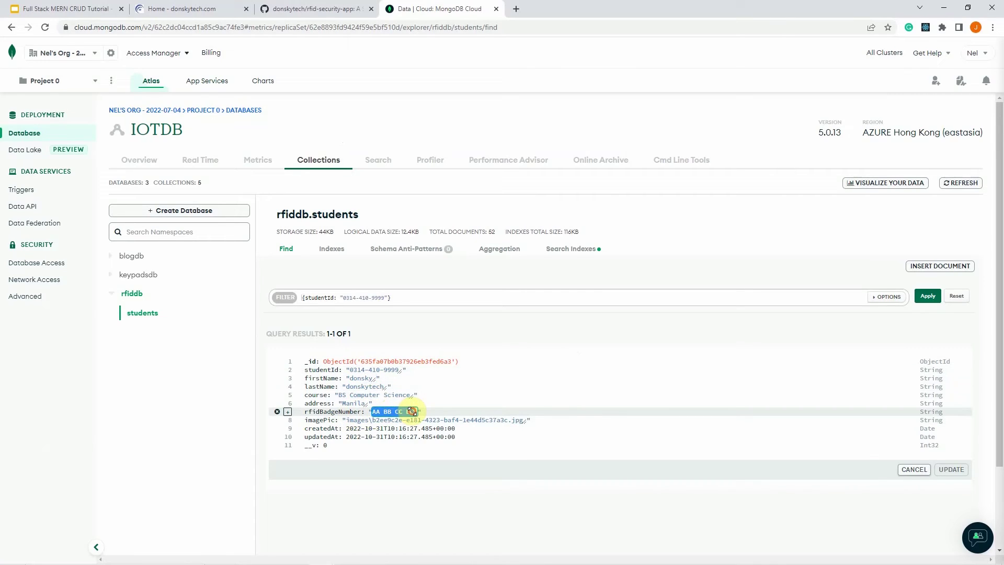
pyautogui.moveTo(320, 550)
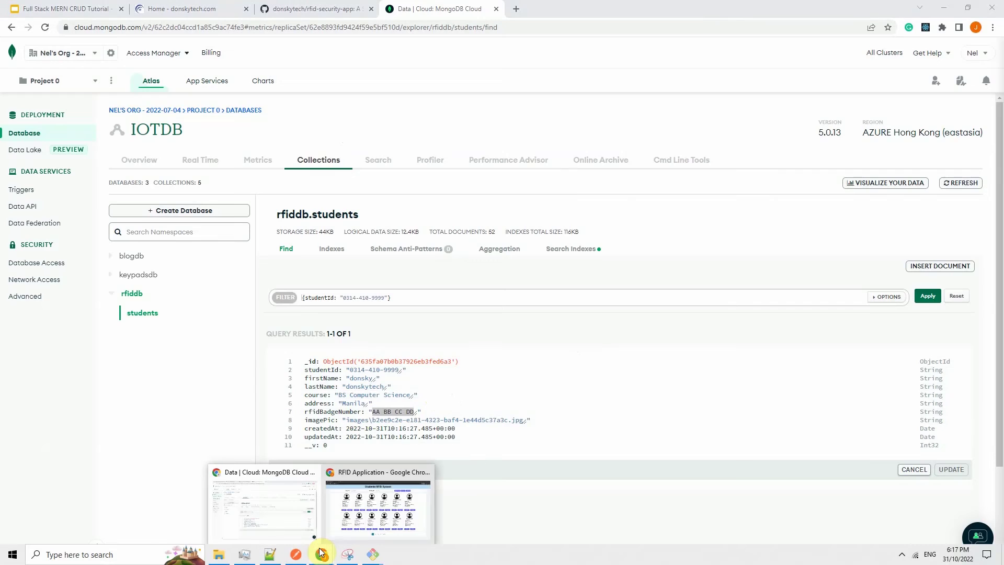
pyautogui.click(379, 496)
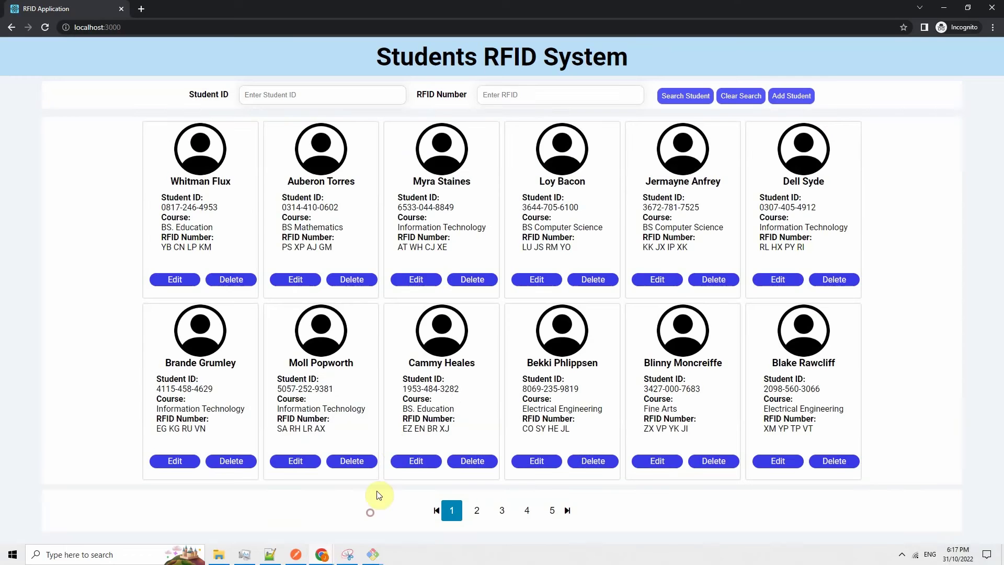
pyautogui.click(515, 93)
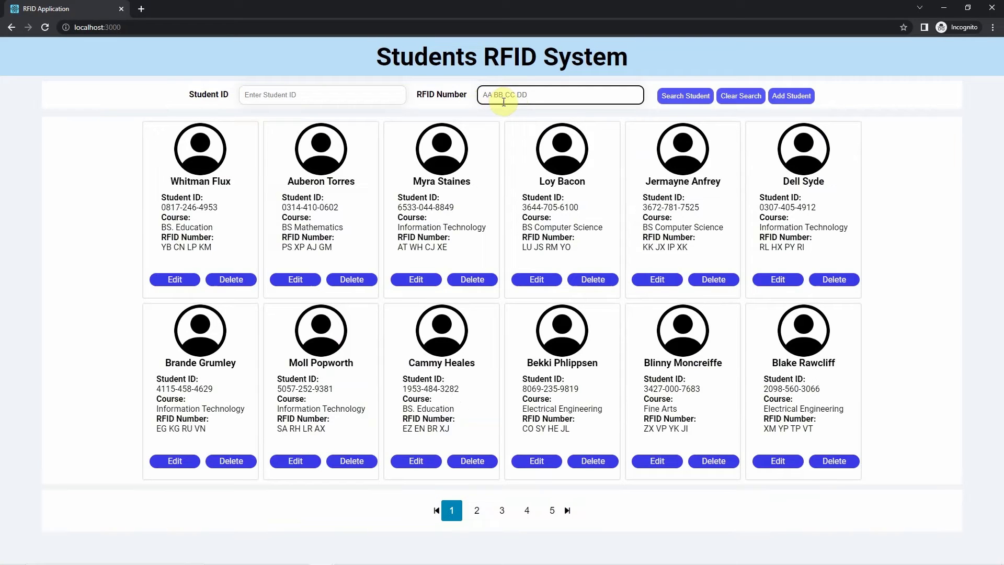
pyautogui.click(671, 103)
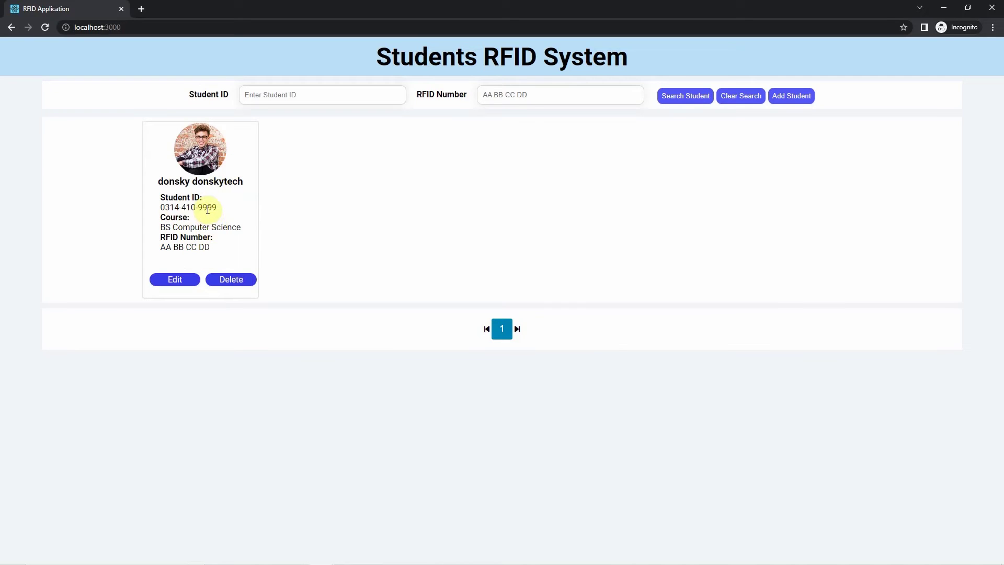
# - View the new student's edit and delete forms, returning from each to the student list without making changes
pyautogui.click(176, 281)
pyautogui.click(532, 369)
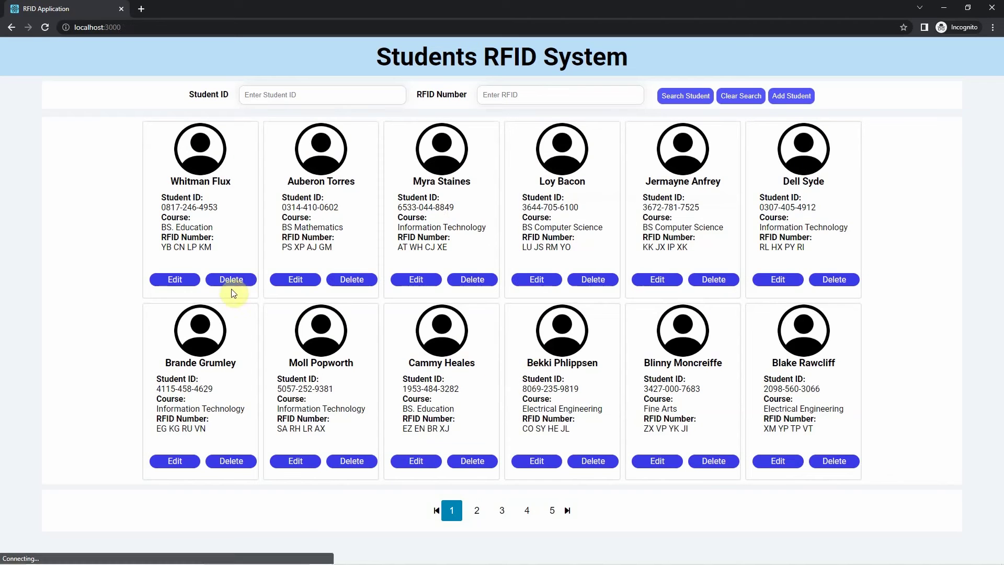
pyautogui.click(553, 509)
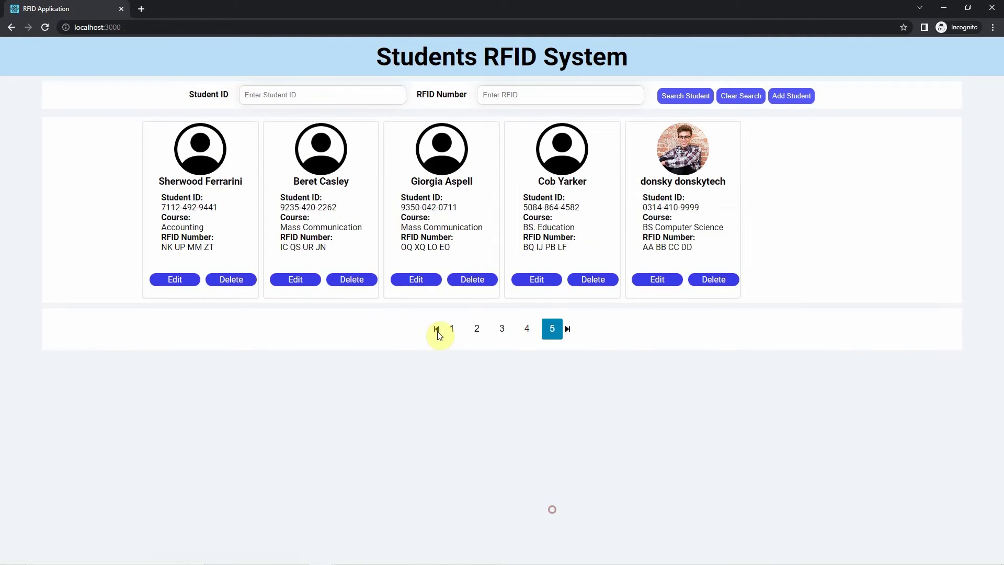
pyautogui.click(693, 283)
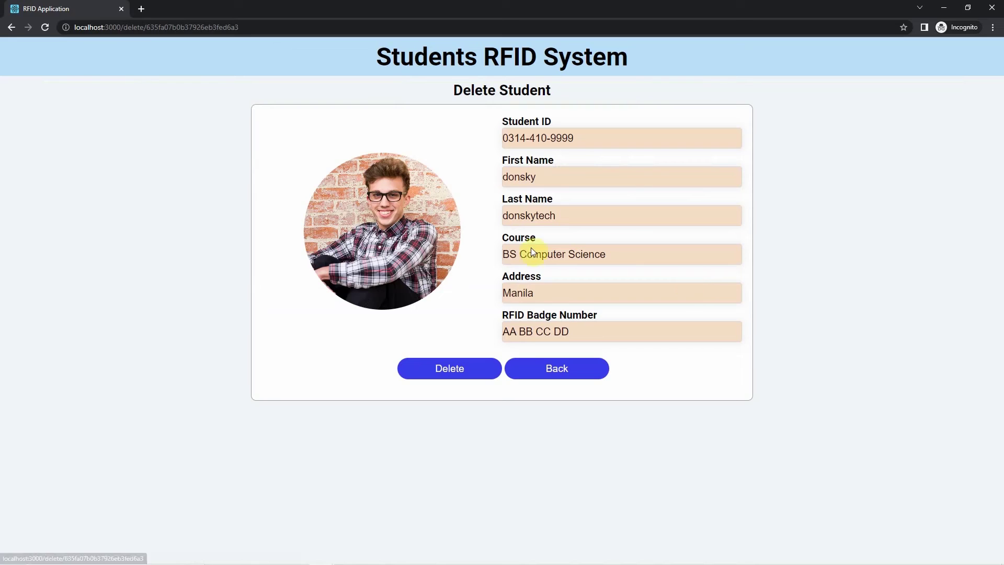
pyautogui.click(542, 371)
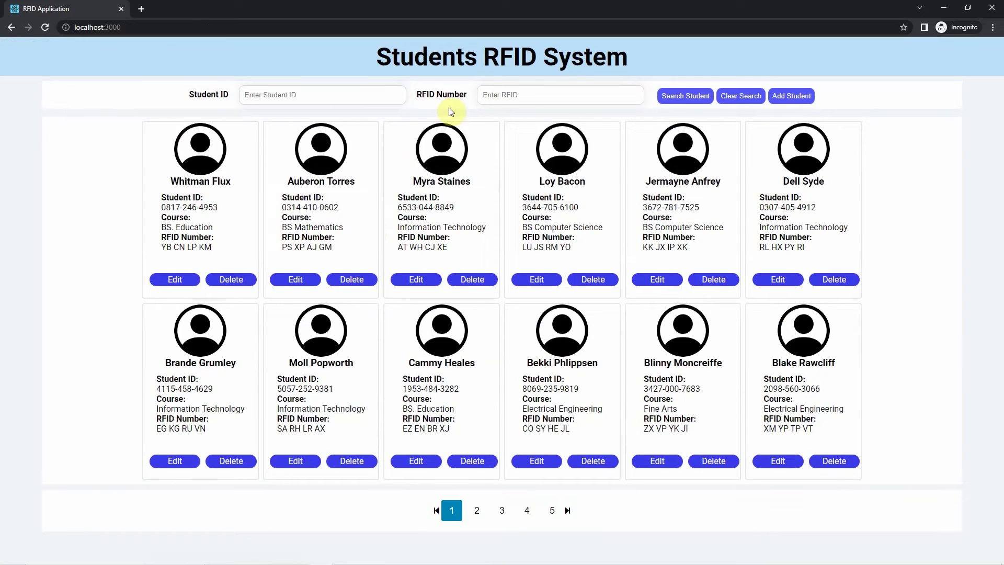
pyautogui.click(532, 95)
pyautogui.click(546, 119)
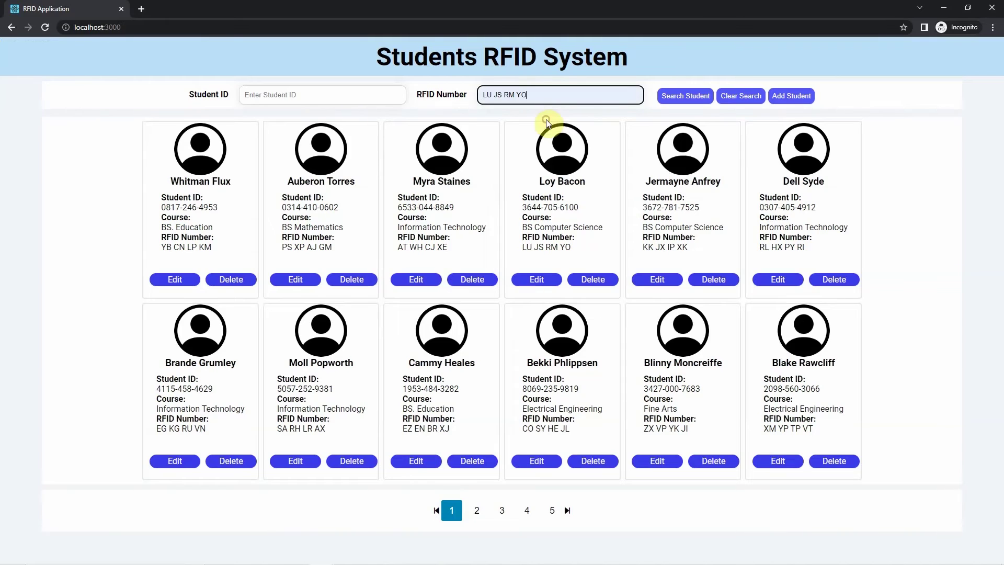
pyautogui.click(735, 98)
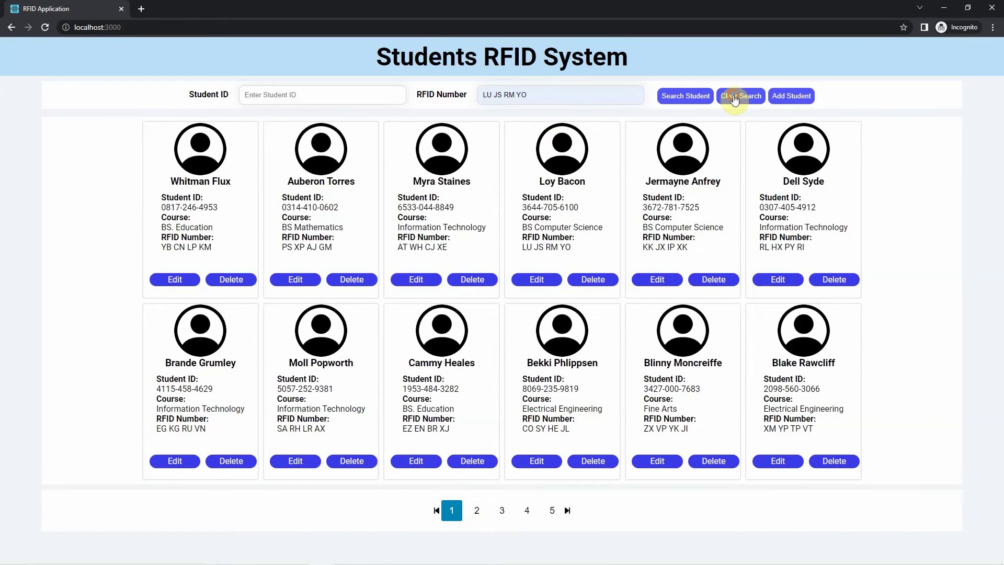
# - Search the student list by the new student's RFID badge number, check the matching card, and clear the search
pyautogui.click(521, 96)
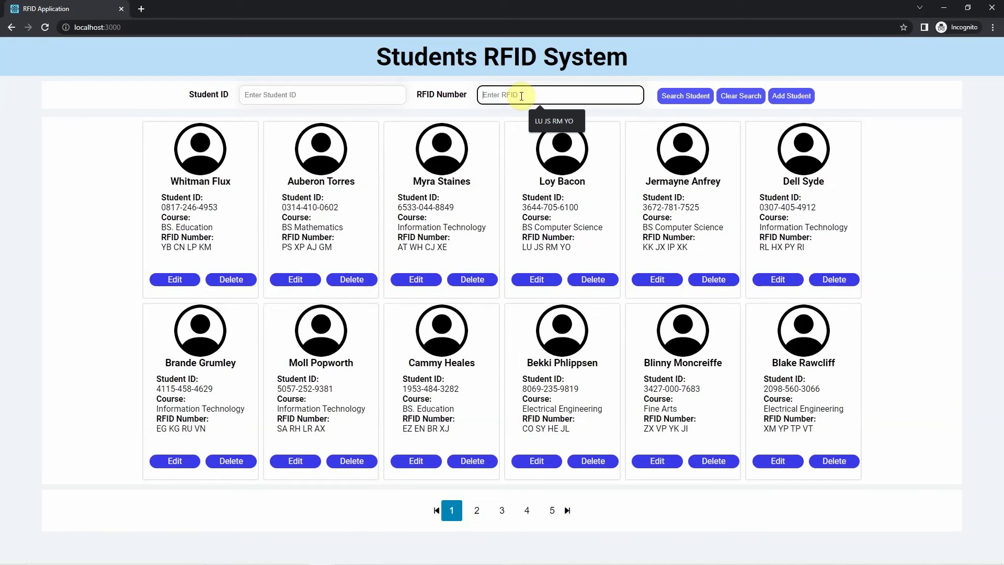
pyautogui.write('AA BB CC DD')
pyautogui.click(672, 97)
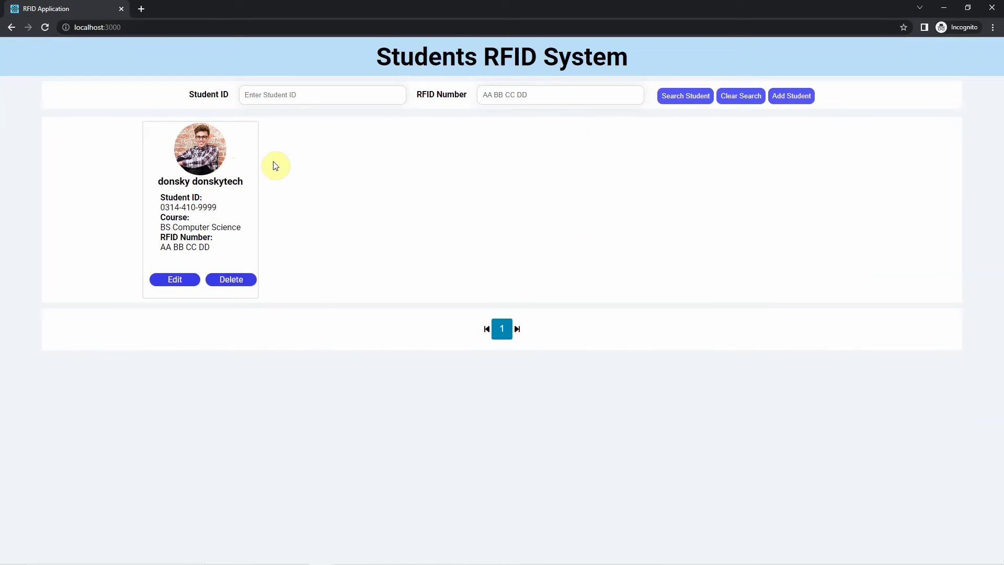
pyautogui.click(733, 102)
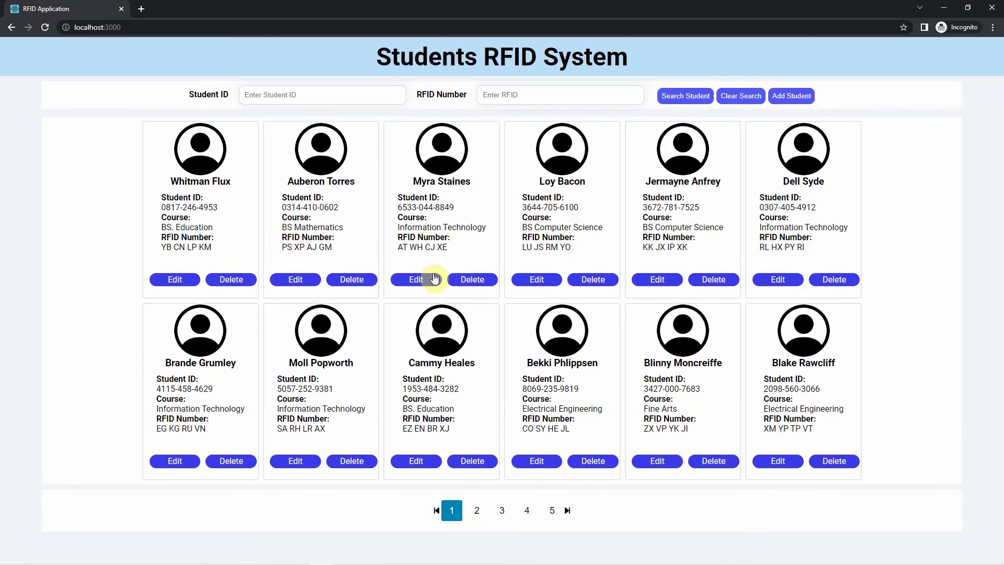
# - Switch to the other browser window and view the rfid-security-app repository README on GitHub
pyautogui.click(322, 556)
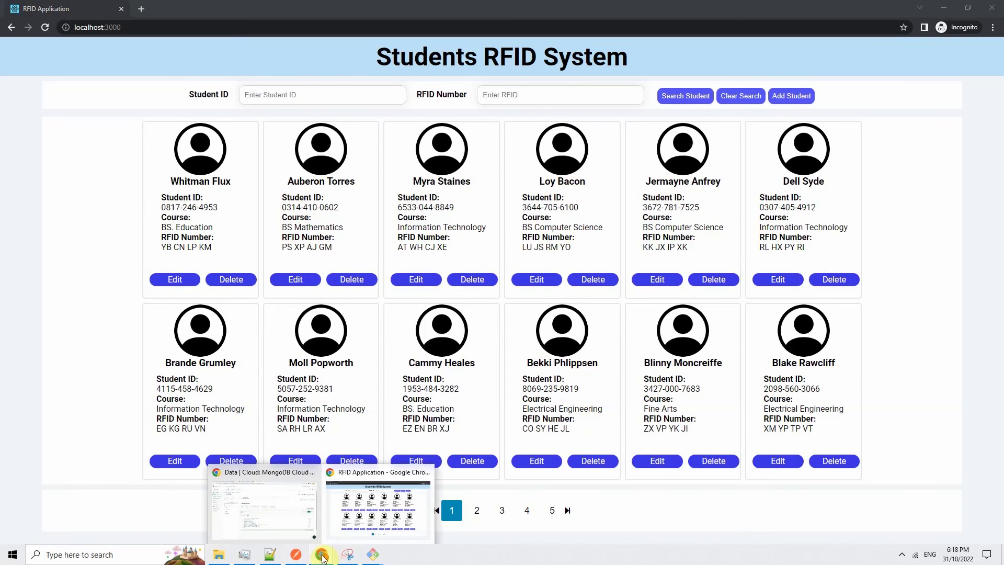
pyautogui.click(268, 494)
pyautogui.click(288, 12)
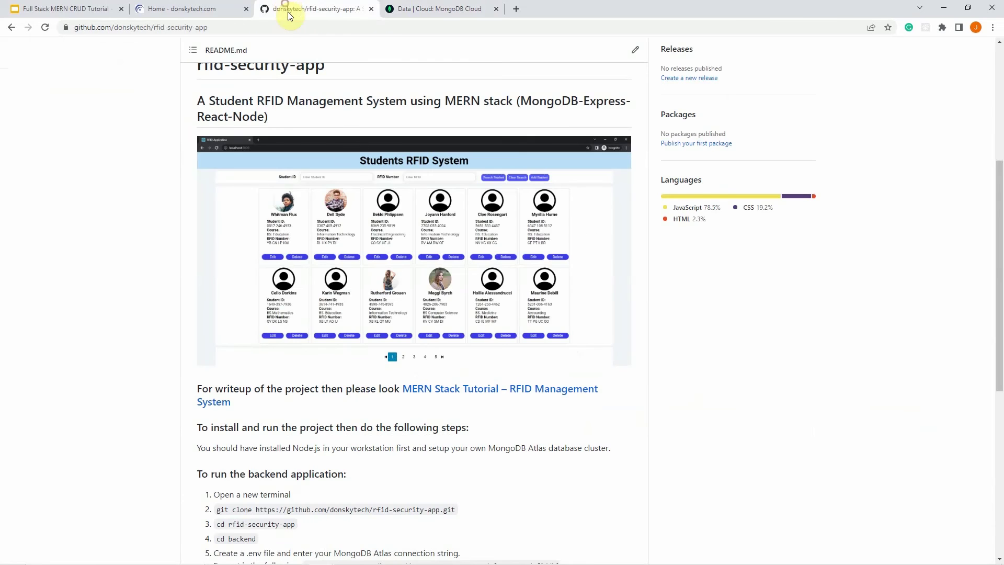
# - Examine the README's instructions for running the backend and frontend applications and populating the MongoDB Atlas database with test data
pyautogui.scroll(3, 397, 170)
pyautogui.scroll(-5, 395, 172)
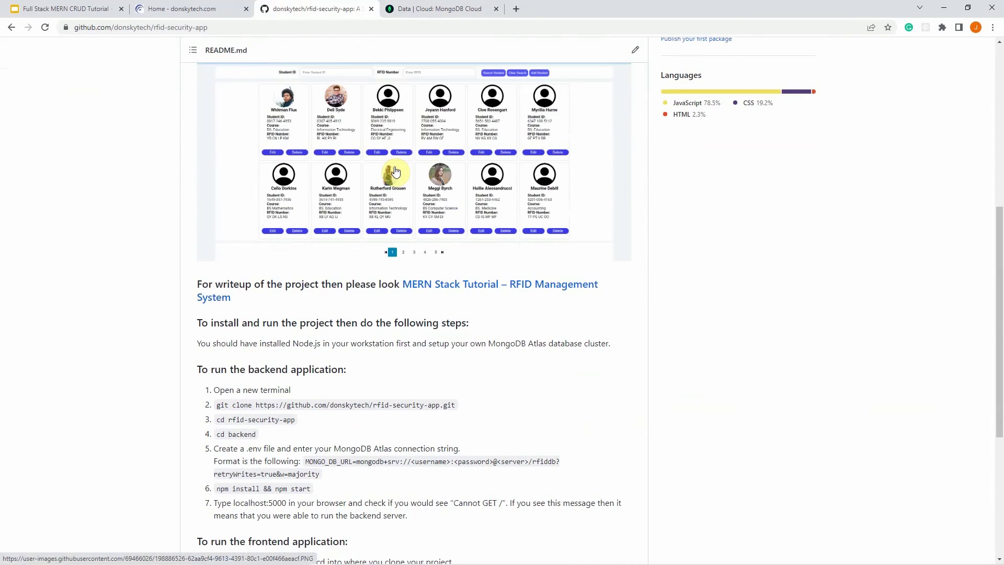
pyautogui.scroll(-3, 394, 170)
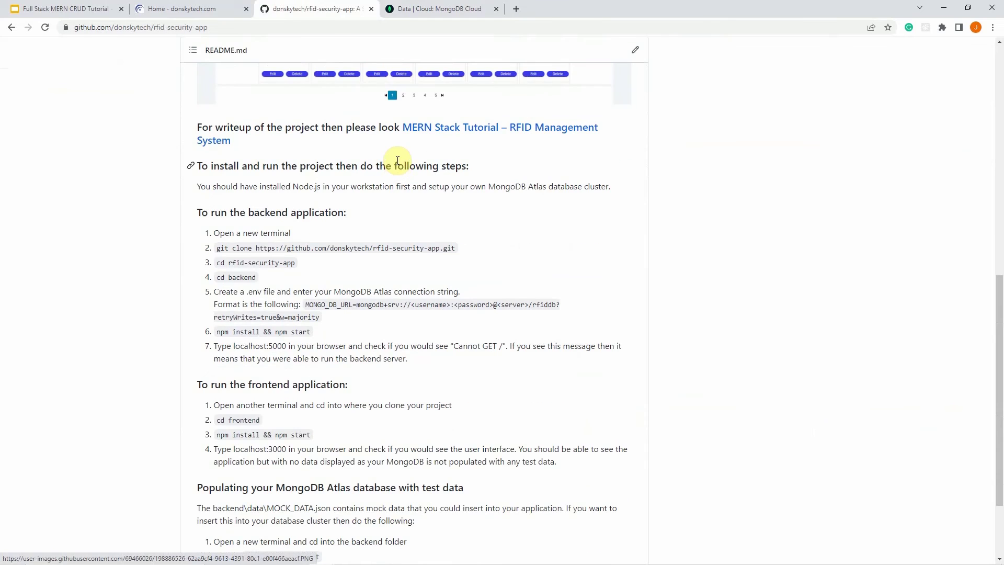
pyautogui.moveTo(192, 222); pyautogui.dragTo(322, 219)
pyautogui.click(309, 223)
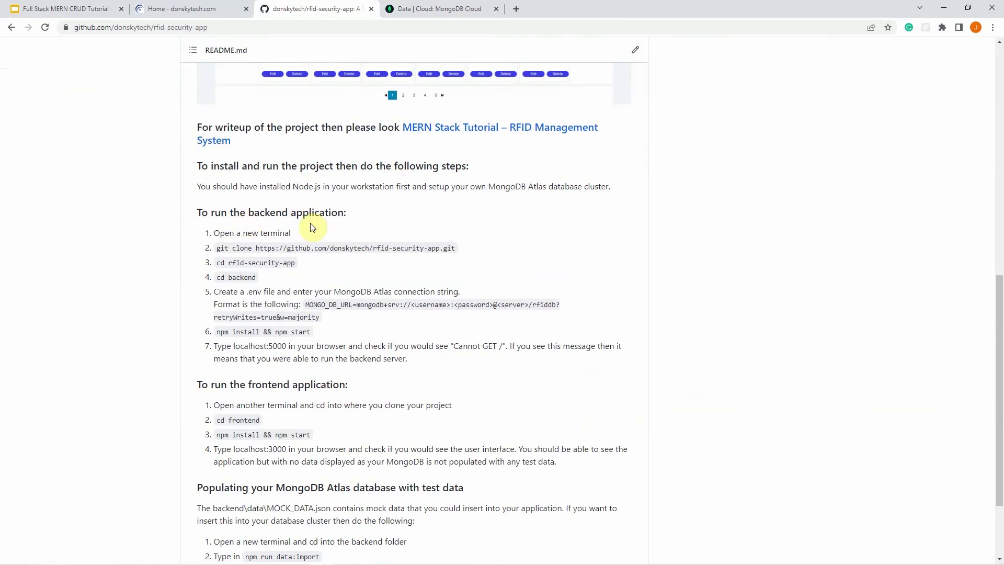
pyautogui.scroll(-2, 351, 230)
pyautogui.scroll(2, 353, 230)
# - View the HTTPS clone and download options of the rfid-security-app repository, and close them without choosing any
pyautogui.scroll(10, 354, 230)
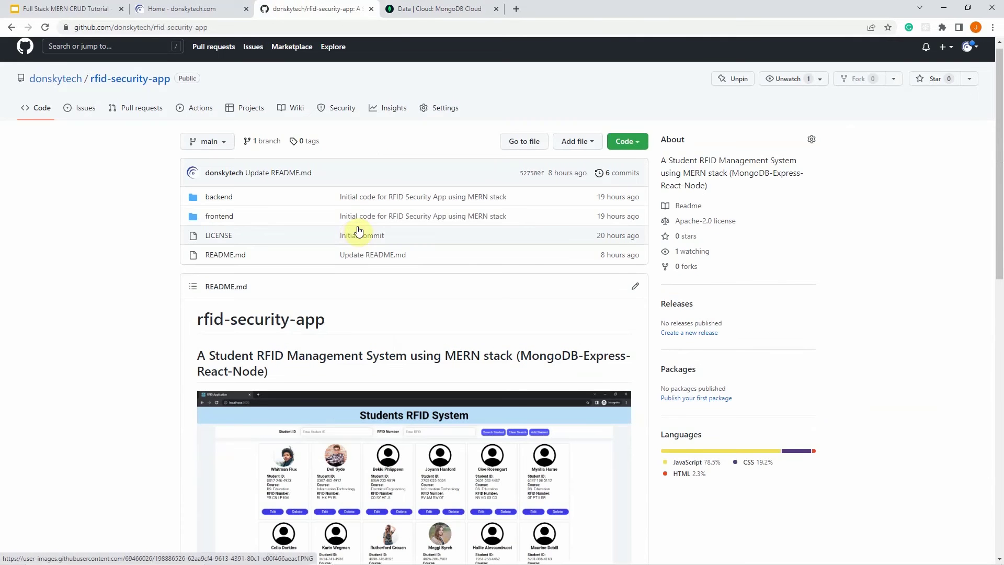
pyautogui.click(621, 139)
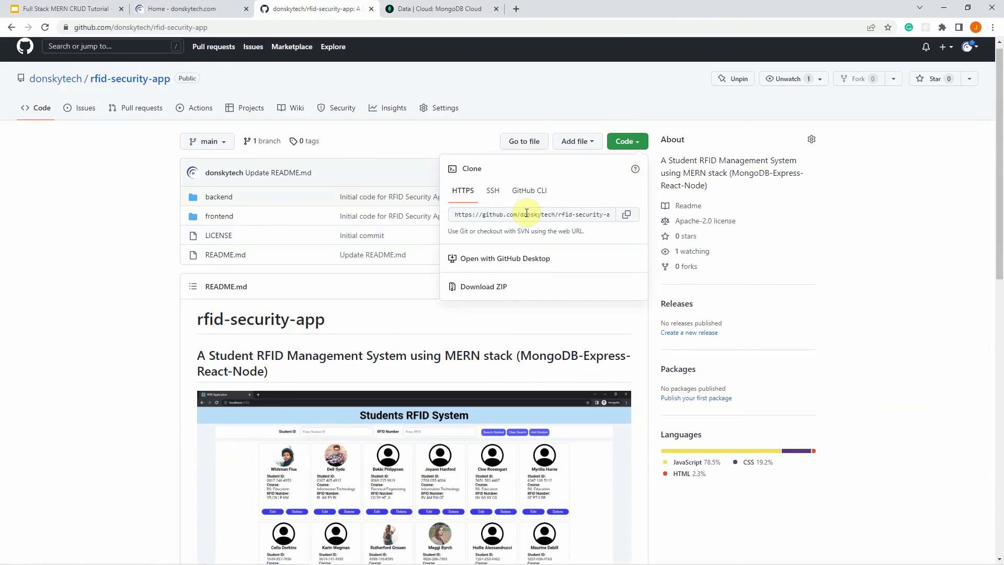
pyautogui.click(122, 282)
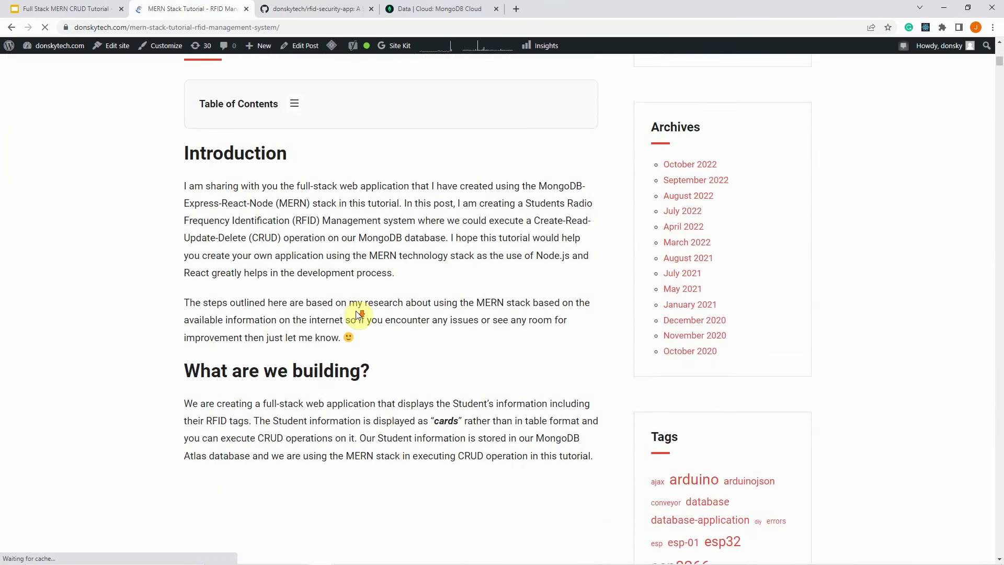
# - Read the RFID management system tutorial article on donskytech.com from the introduction through the backend server setup and the localhost:5000 check
pyautogui.scroll(-10, 360, 314)
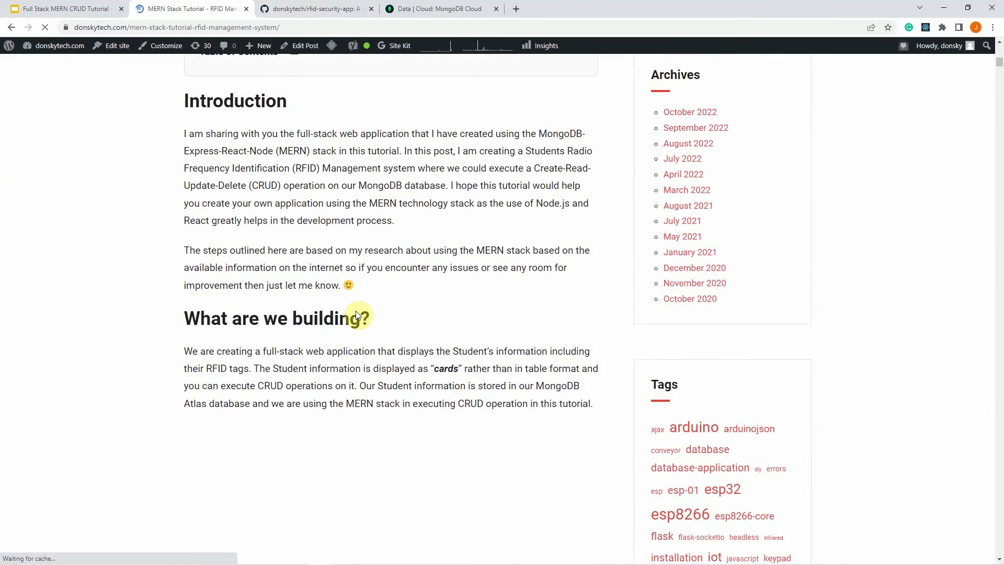
pyautogui.scroll(-12, 359, 314)
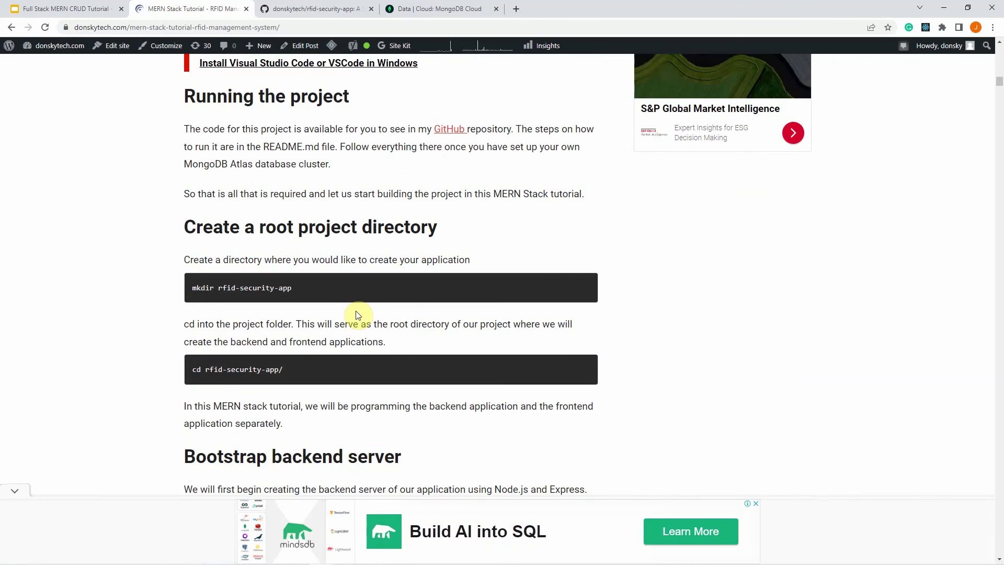
pyautogui.scroll(-3, 357, 313)
pyautogui.scroll(-8, 358, 314)
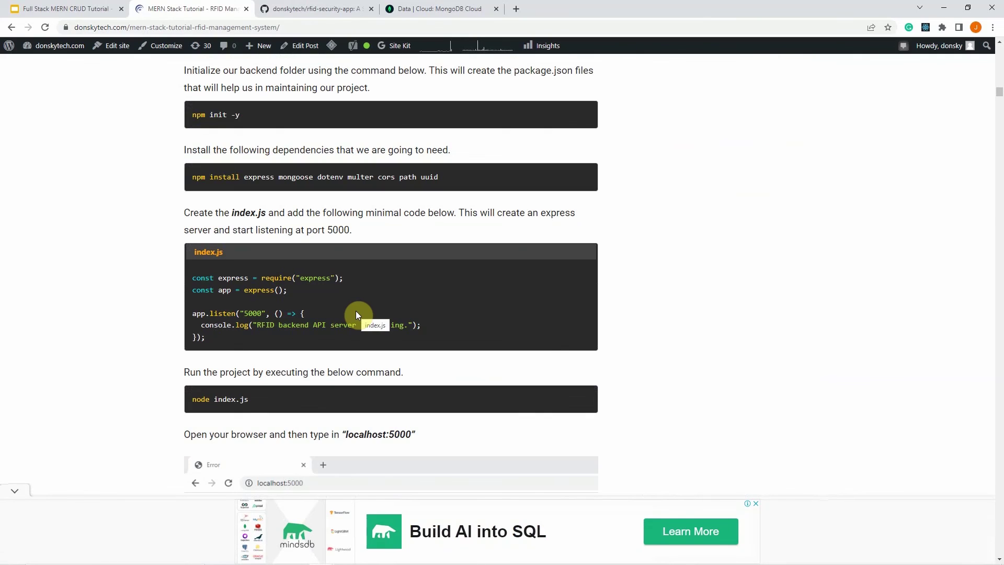
pyautogui.scroll(-2, 355, 313)
# - Switch to the incognito browser window showing the Students RFID System application at localhost:3000
pyautogui.moveTo(437, 562)
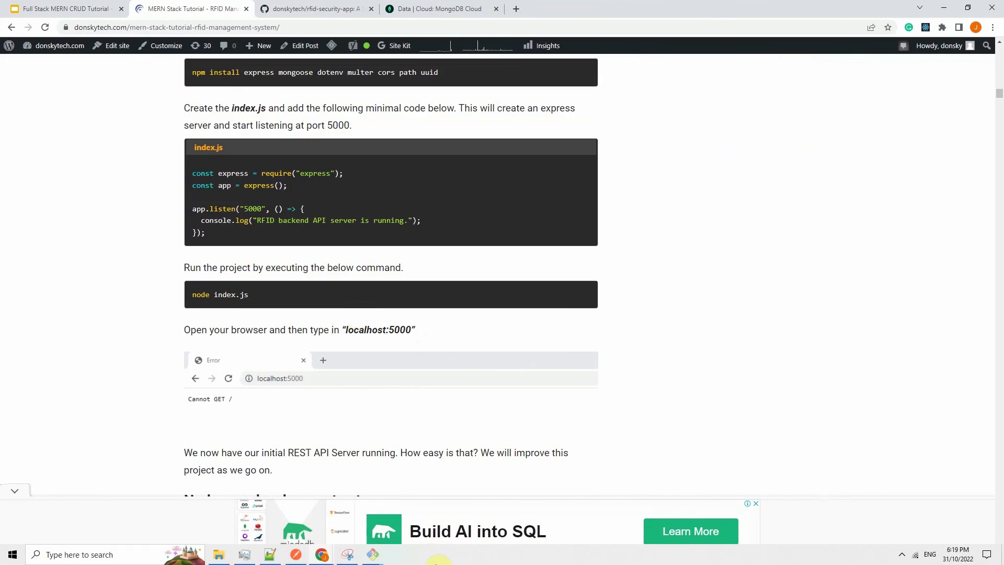
pyautogui.moveTo(322, 554)
pyautogui.click(381, 504)
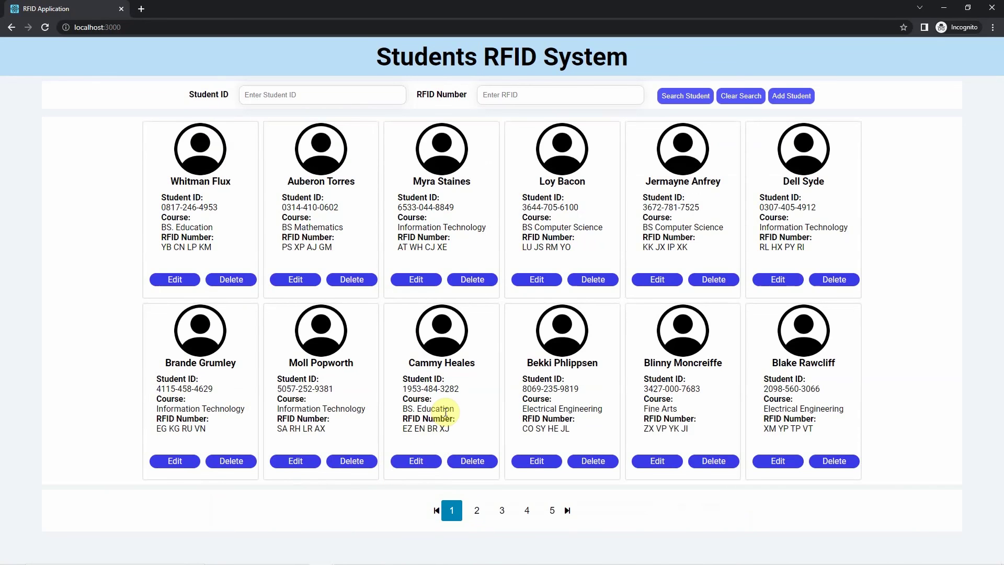